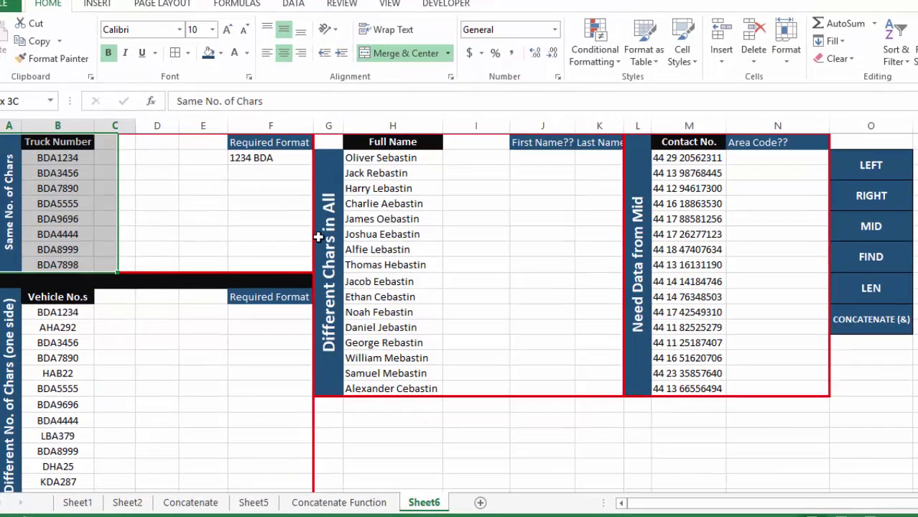
Look over the truck number, full name and contact number blocks and the list of text functions beside them.
{"action": "left_click_drag", "start_coordinate": [624, 326], "coordinate": [756, 327]}
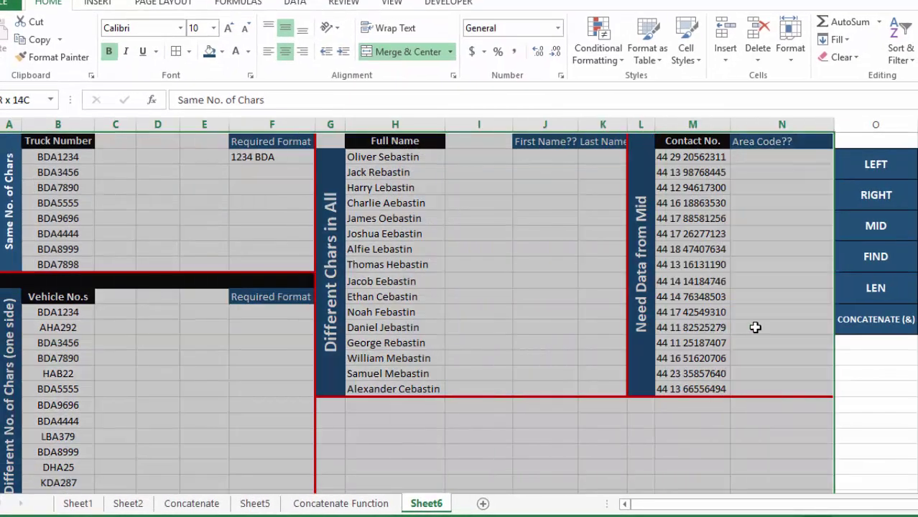
{"action": "left_click", "coordinate": [763, 314]}
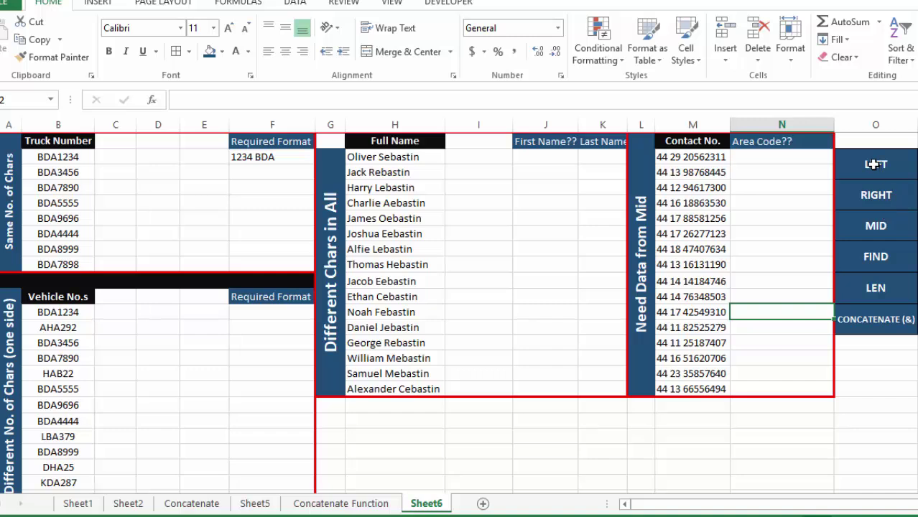
{"action": "left_click_drag", "start_coordinate": [873, 164], "coordinate": [859, 325]}
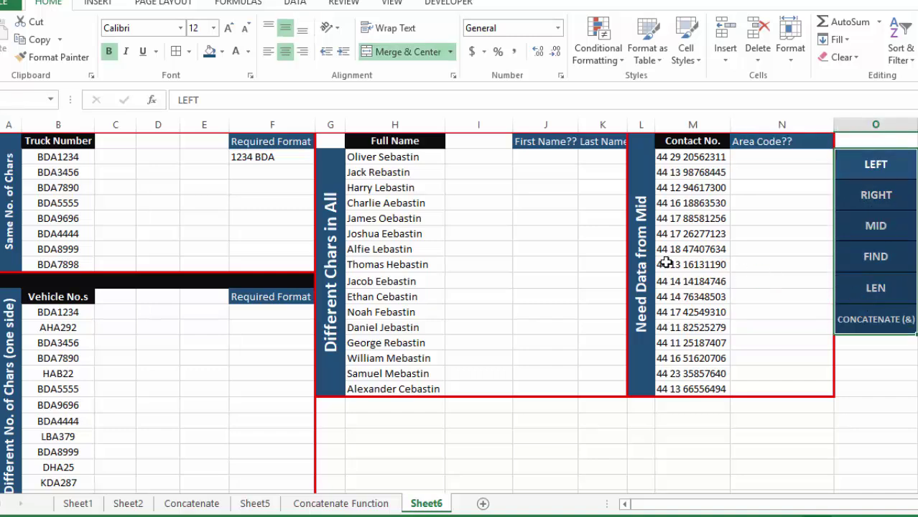
{"action": "left_click_drag", "start_coordinate": [9, 145], "coordinate": [696, 373]}
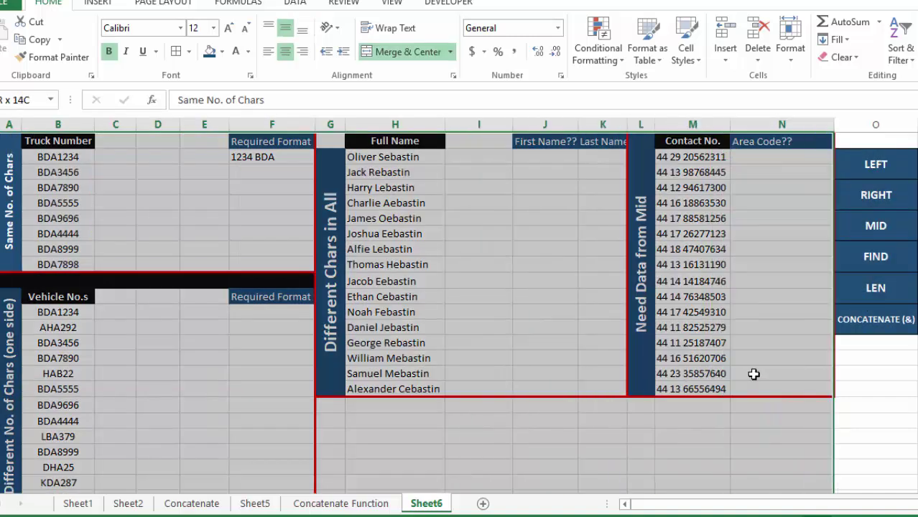
{"action": "left_click", "coordinate": [620, 328]}
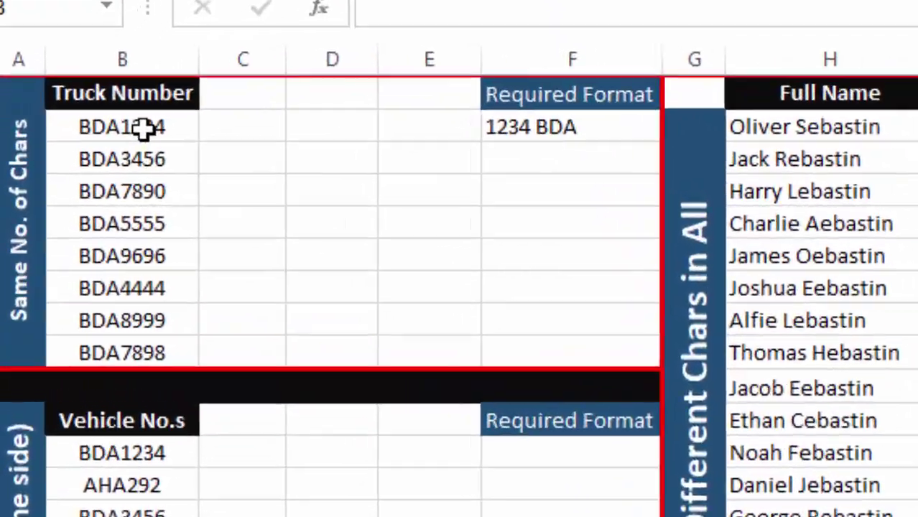
Examine the truck numbers in column B and compare them with the sample in the Required Format column.
{"action": "left_click_drag", "start_coordinate": [58, 157], "coordinate": [61, 255]}
{"action": "left_click_drag", "start_coordinate": [164, 345], "coordinate": [164, 370]}
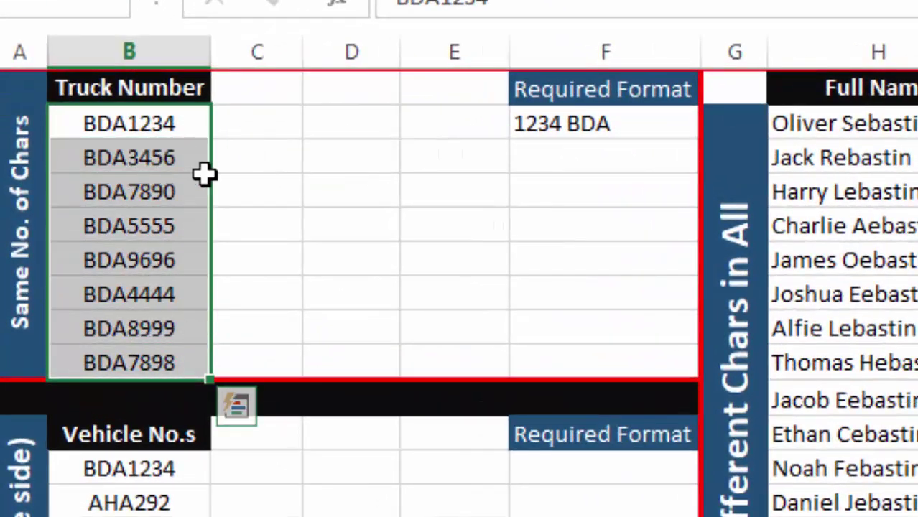
{"action": "left_click_drag", "start_coordinate": [179, 115], "coordinate": [164, 340]}
{"action": "left_click_drag", "start_coordinate": [160, 135], "coordinate": [164, 363]}
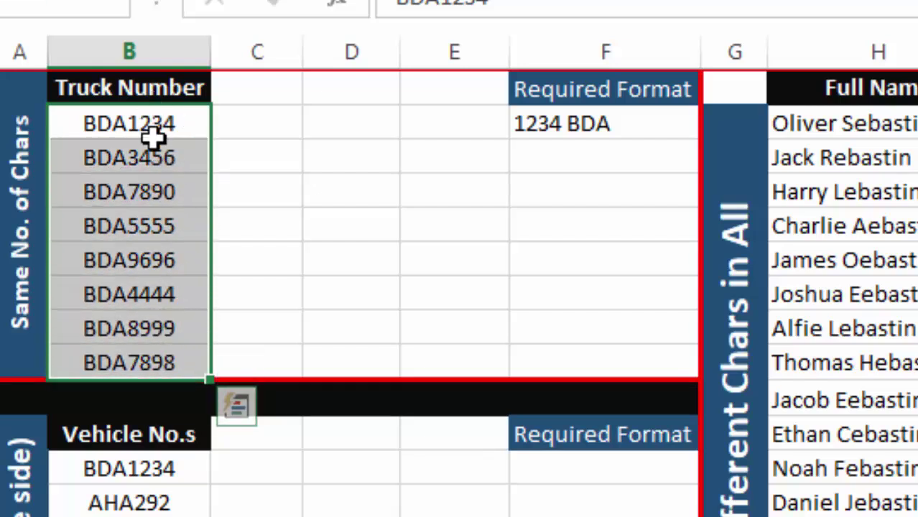
{"action": "left_click", "coordinate": [153, 136]}
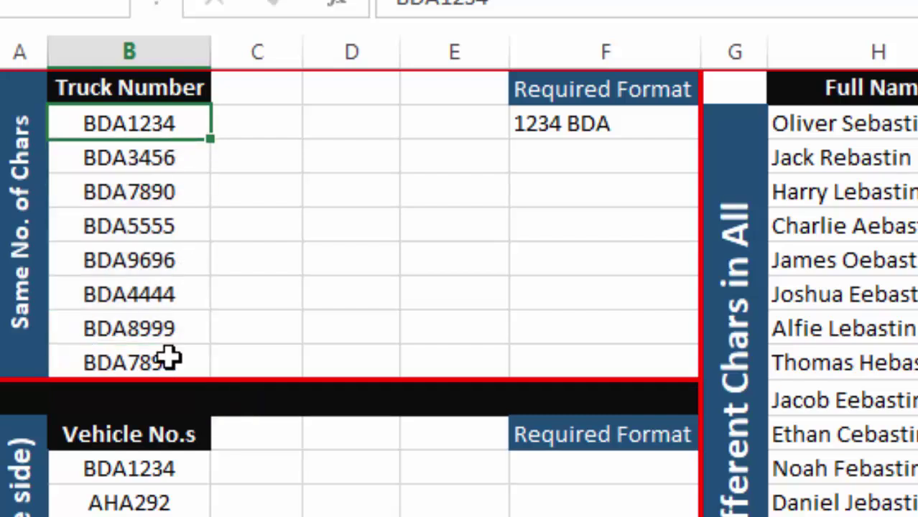
{"action": "left_click", "coordinate": [608, 124]}
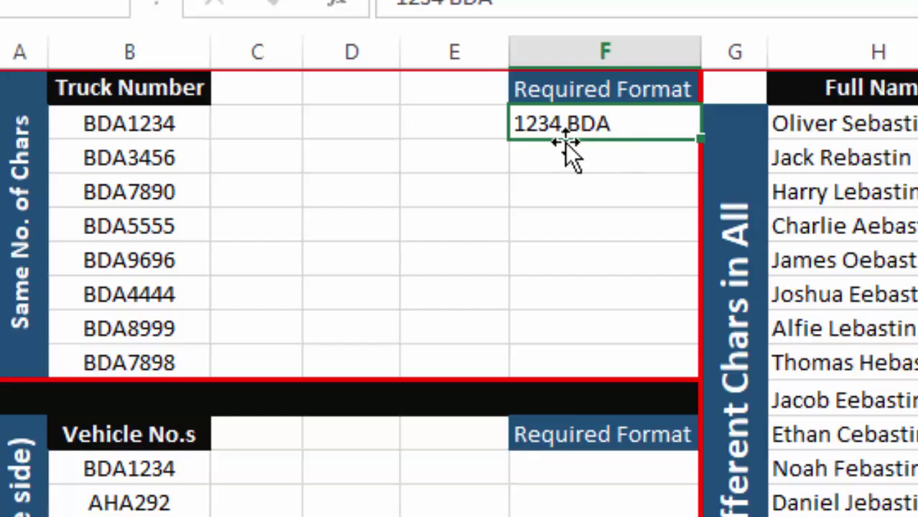
{"action": "left_click", "coordinate": [549, 218]}
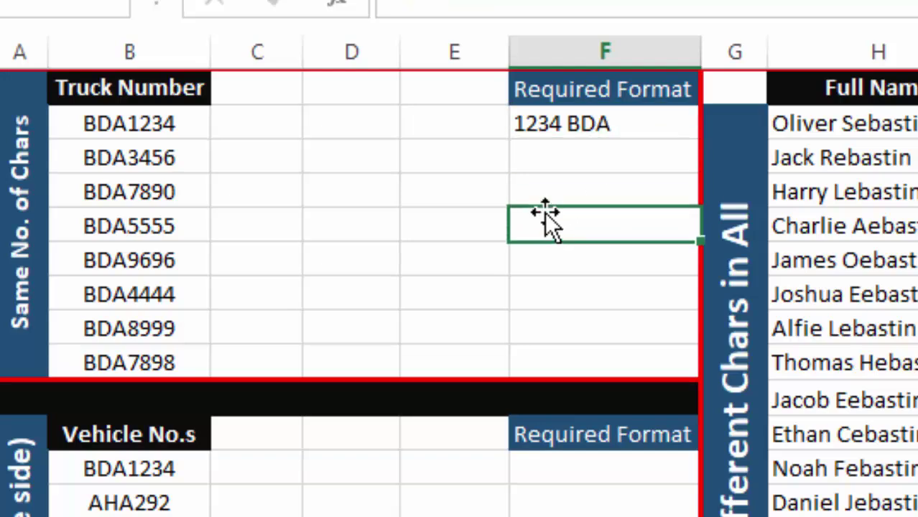
{"action": "left_click_drag", "start_coordinate": [161, 126], "coordinate": [201, 331]}
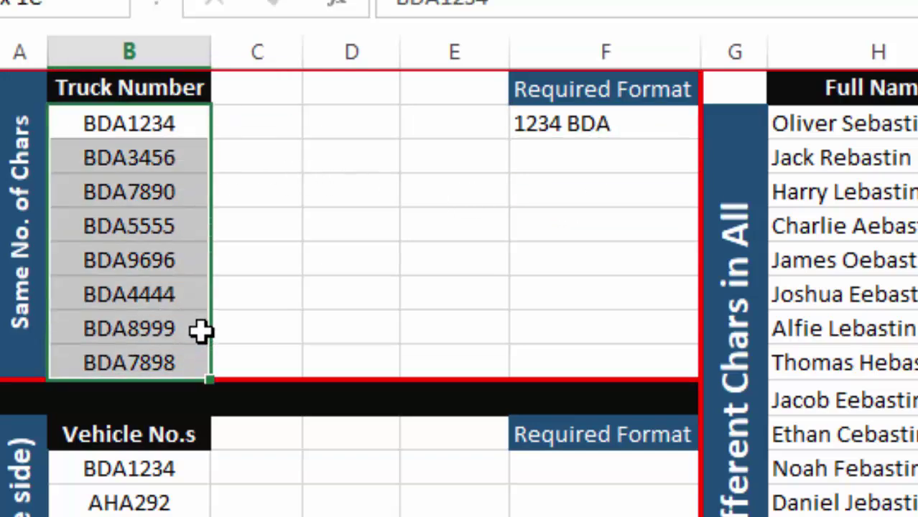
{"action": "left_click", "coordinate": [549, 125]}
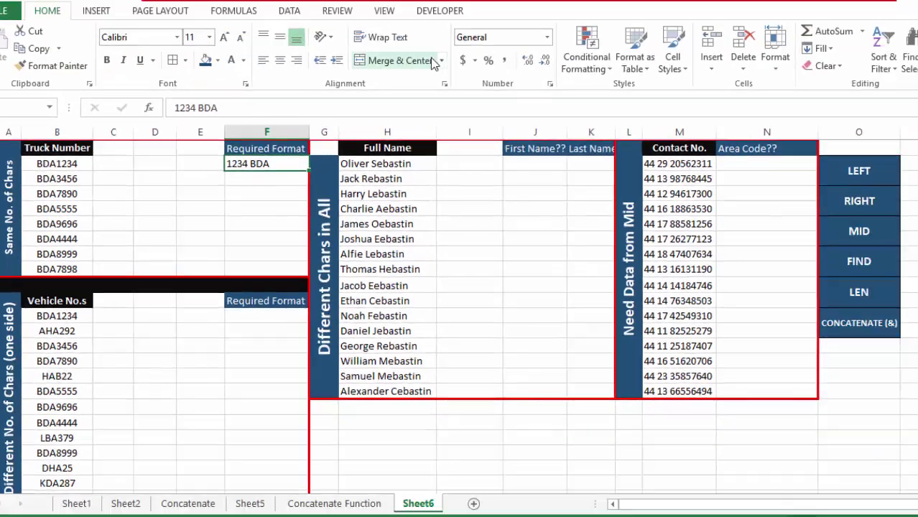
Give the LEFT and RIGHT cells in the function list a dark gold fill.
{"action": "left_click_drag", "start_coordinate": [861, 176], "coordinate": [862, 199]}
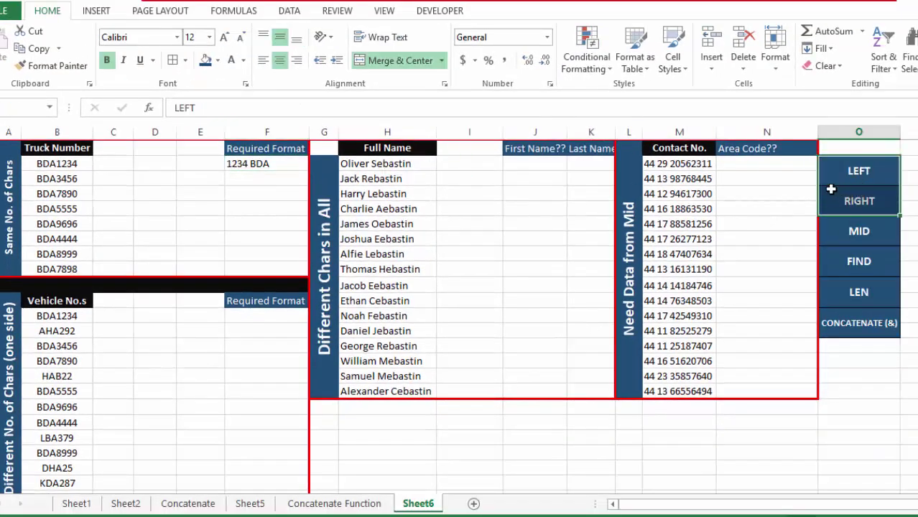
{"action": "left_click", "coordinate": [217, 64]}
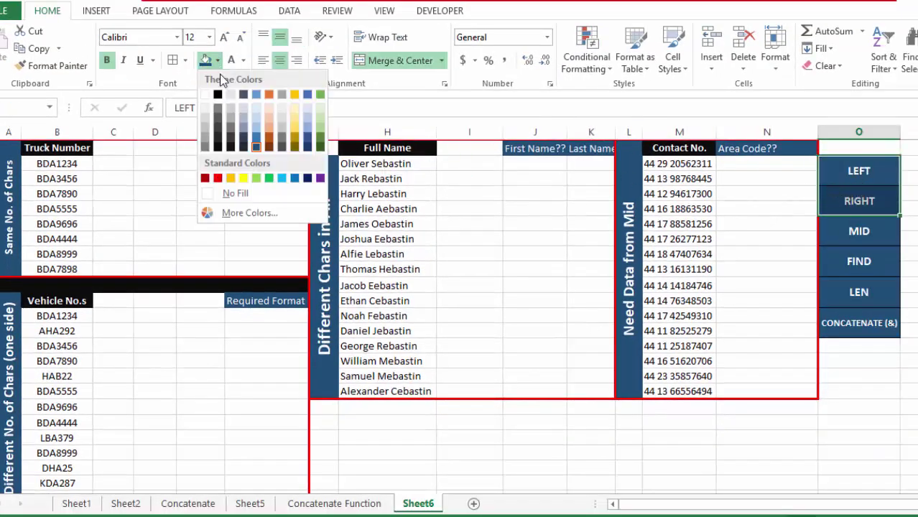
{"action": "left_click", "coordinate": [298, 154]}
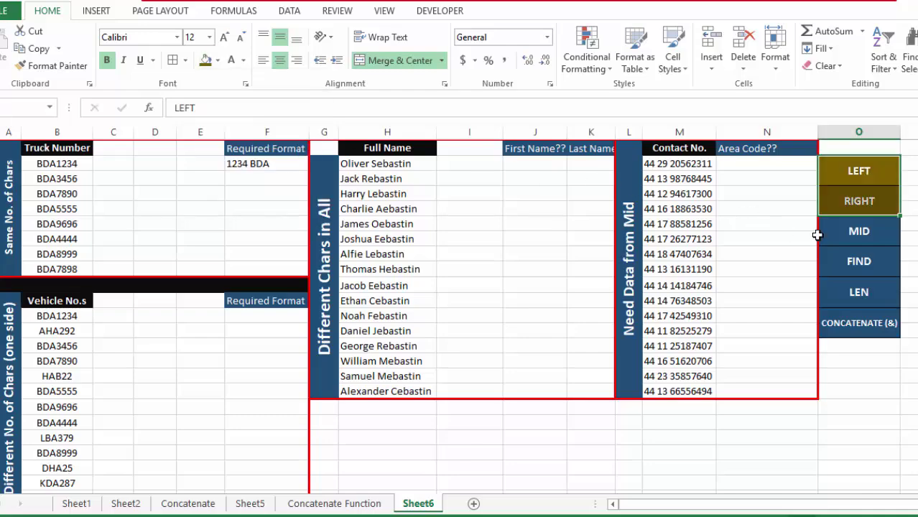
Enter =RIGHT(B2,4) in C2 to extract the last four characters of the first truck number.
{"action": "left_click", "coordinate": [124, 166]}
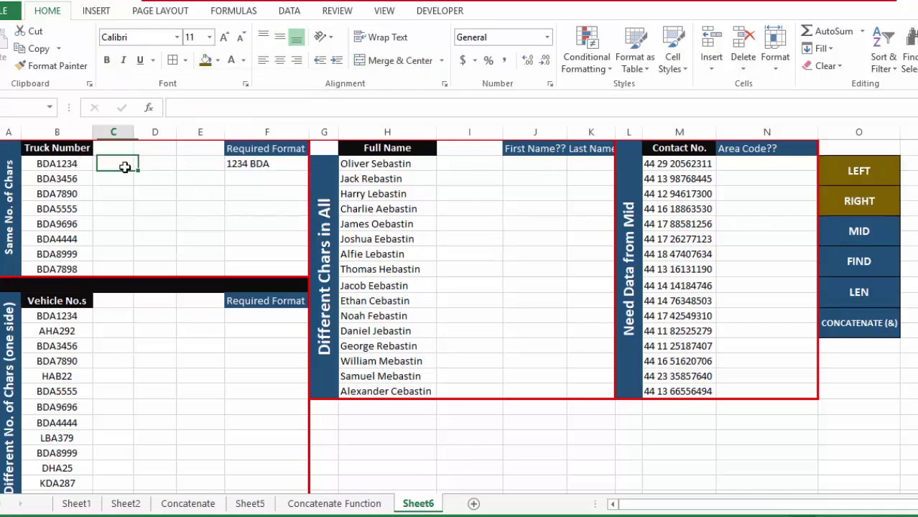
{"action": "type", "text": "=rig"}
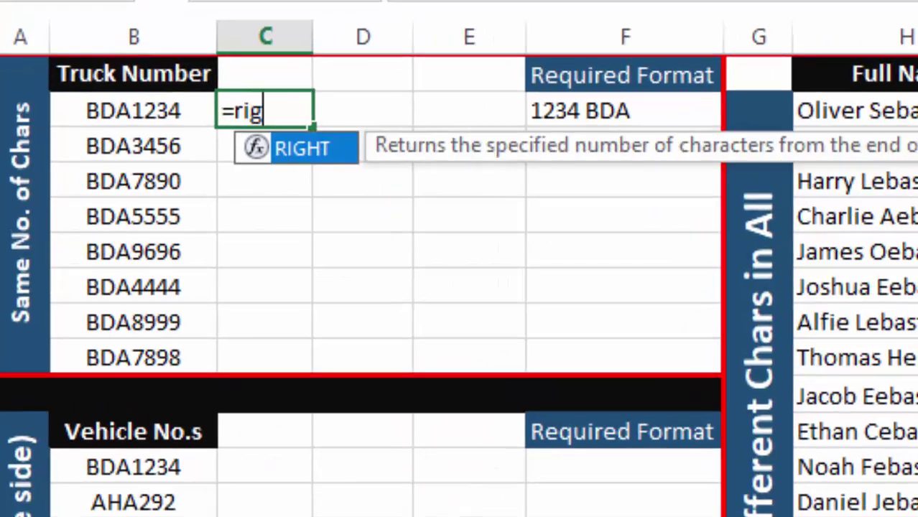
{"action": "key", "text": "Tab"}
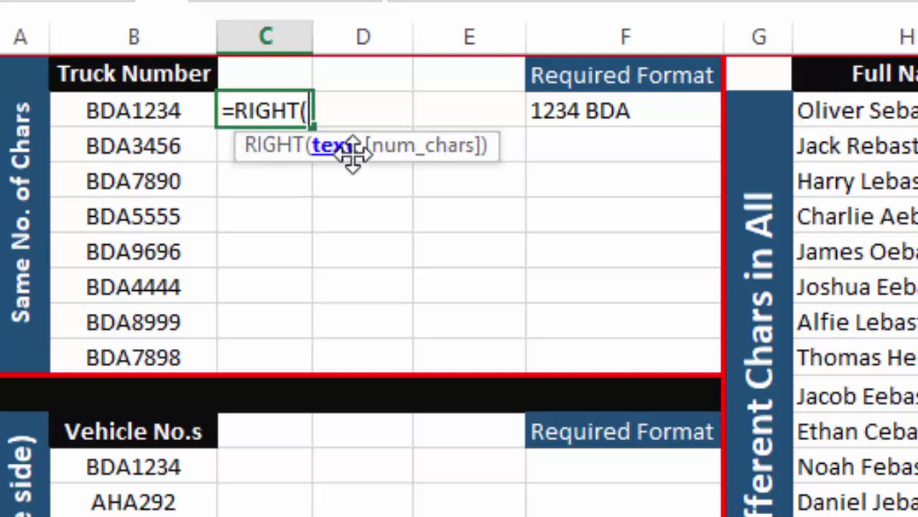
{"action": "left_click", "coordinate": [152, 108]}
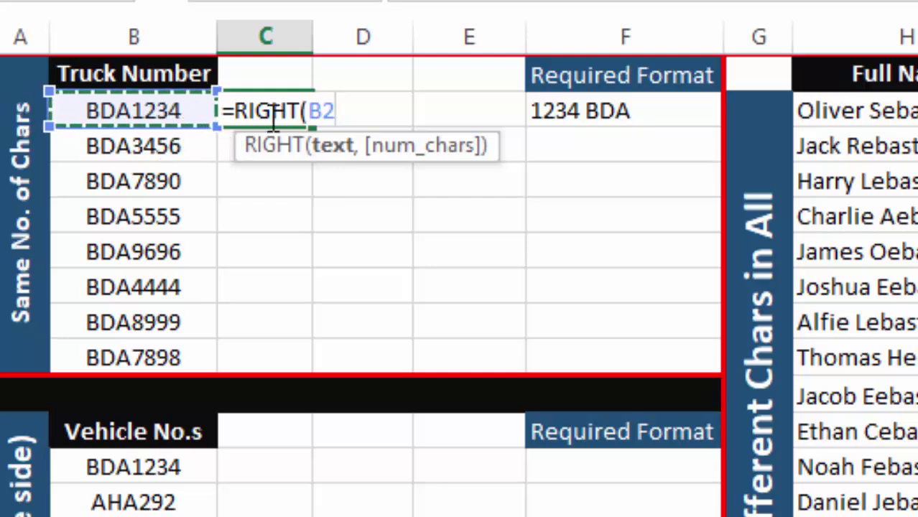
{"action": "type", "text": ","}
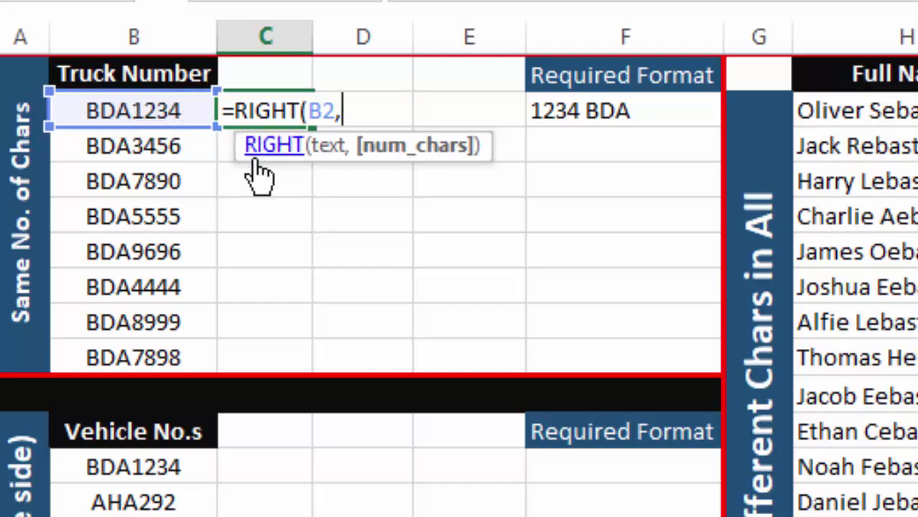
{"action": "type", "text": "4"}
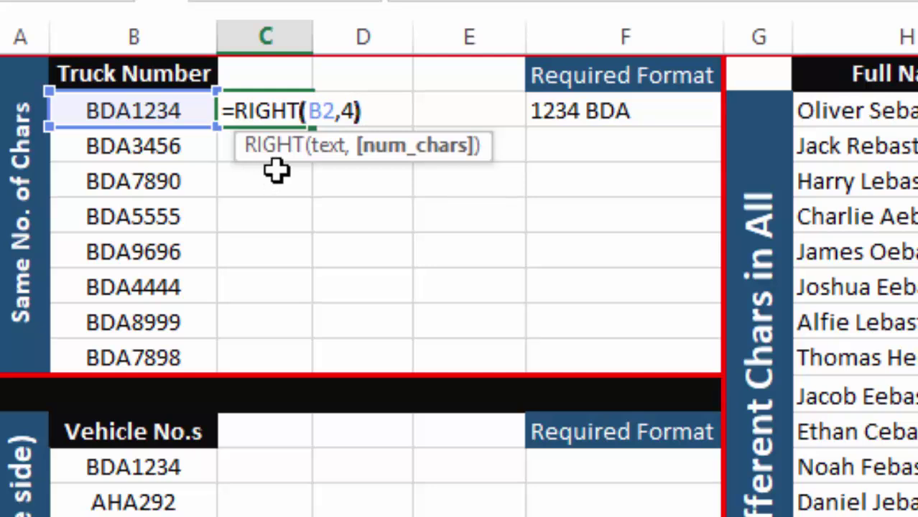
{"action": "key", "text": "Return"}
Copy the RIGHT formula from C2 down to C9 and compare the extracted digits with the truck numbers.
{"action": "left_click", "coordinate": [276, 102]}
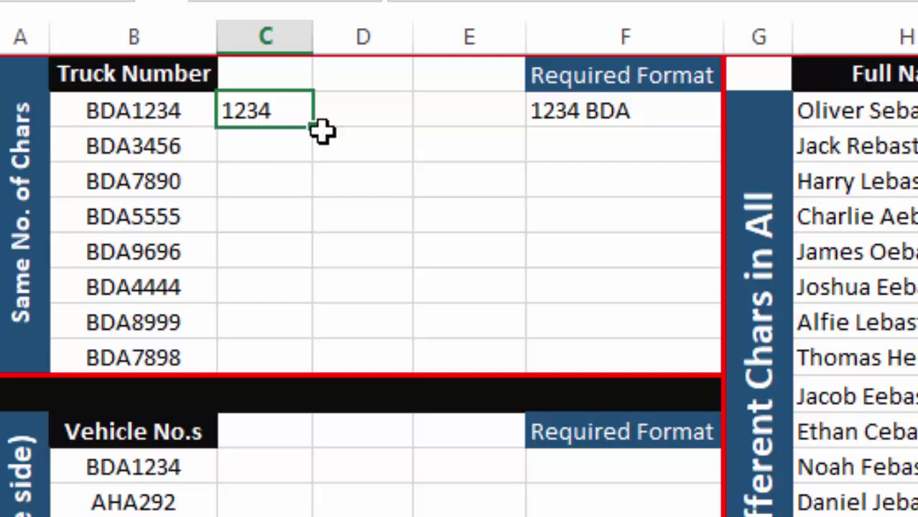
{"action": "left_click_drag", "start_coordinate": [313, 127], "coordinate": [317, 360]}
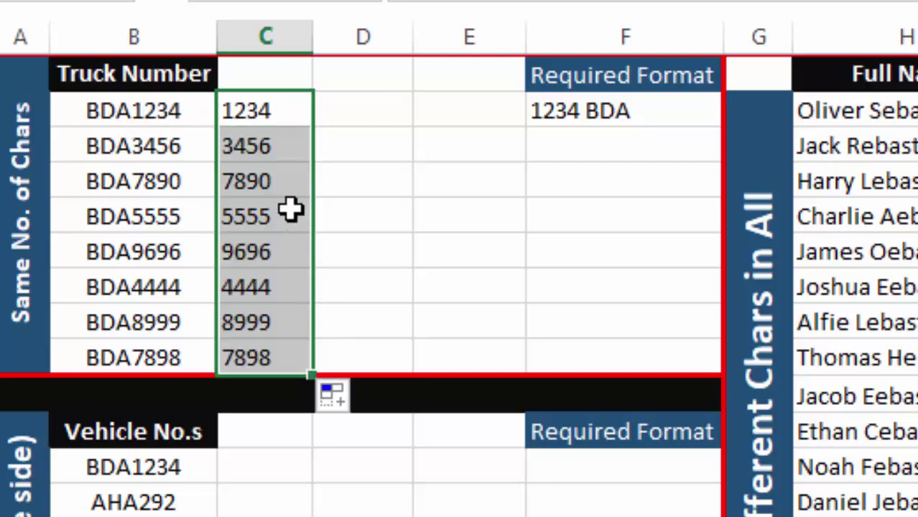
{"action": "left_click_drag", "start_coordinate": [180, 119], "coordinate": [183, 354]}
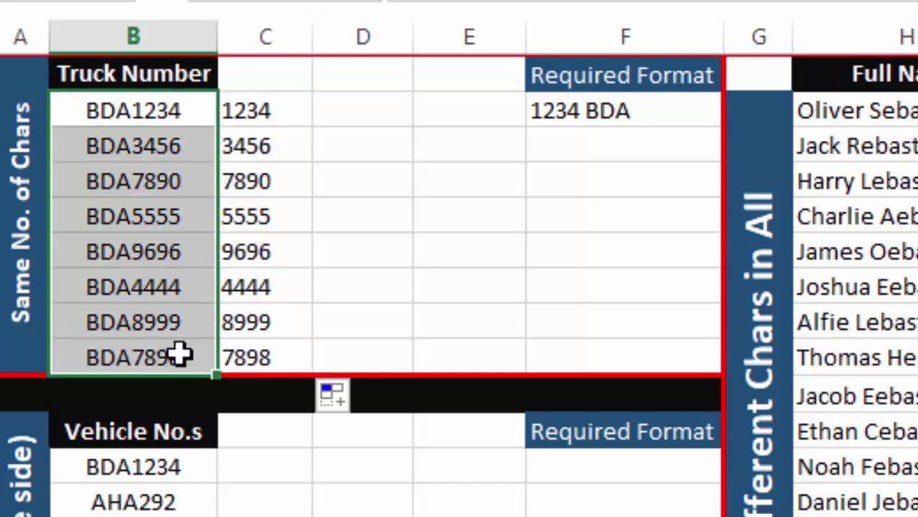
{"action": "left_click_drag", "start_coordinate": [309, 111], "coordinate": [268, 359]}
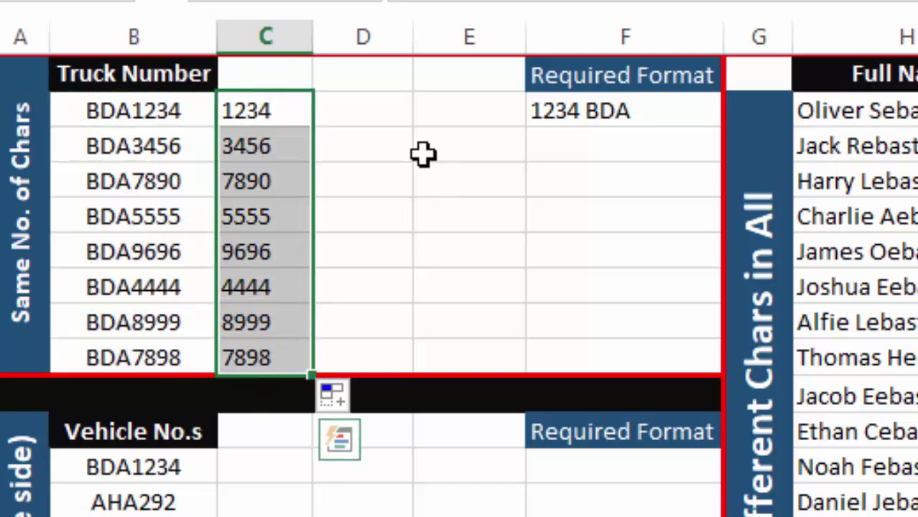
Enter =LEFT(B2,3) in D2 to extract the first three characters of the first truck number.
{"action": "left_click_drag", "start_coordinate": [373, 108], "coordinate": [373, 147]}
{"action": "left_click_drag", "start_coordinate": [154, 115], "coordinate": [128, 350]}
{"action": "left_click", "coordinate": [375, 120]}
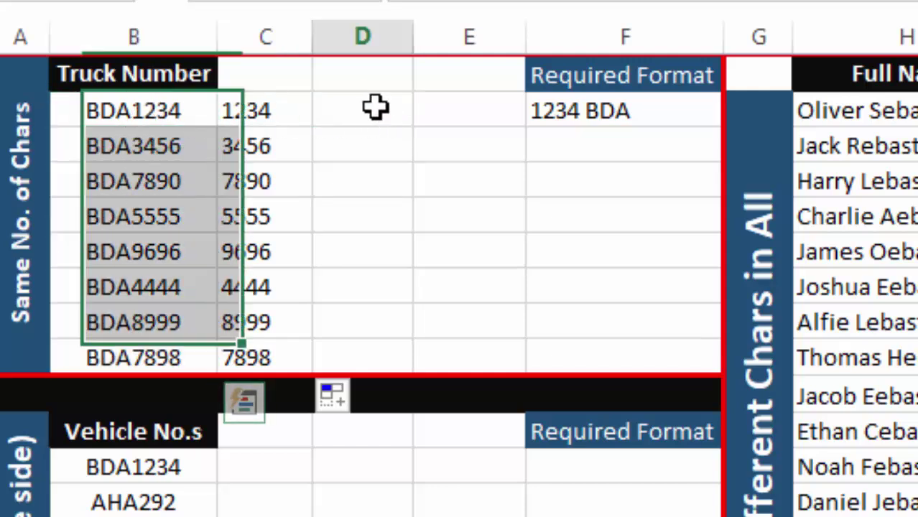
{"action": "type", "text": "=left("}
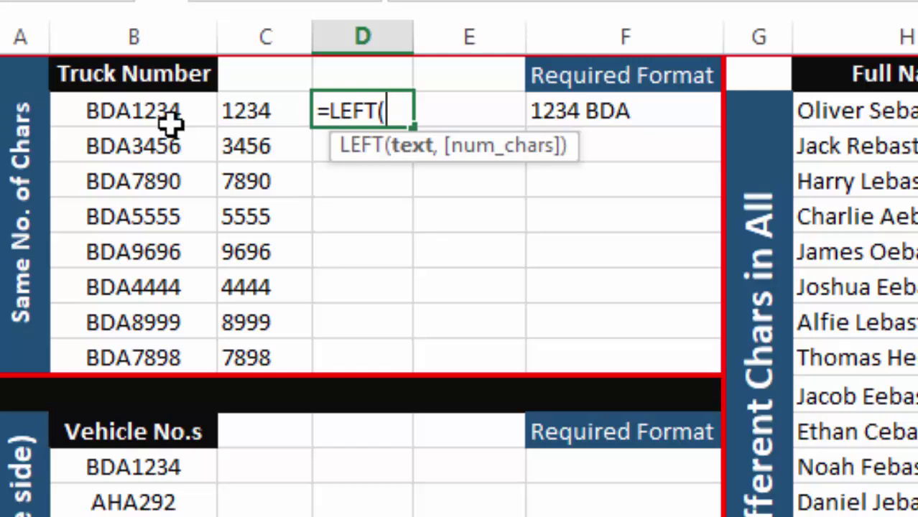
{"action": "left_click", "coordinate": [171, 119]}
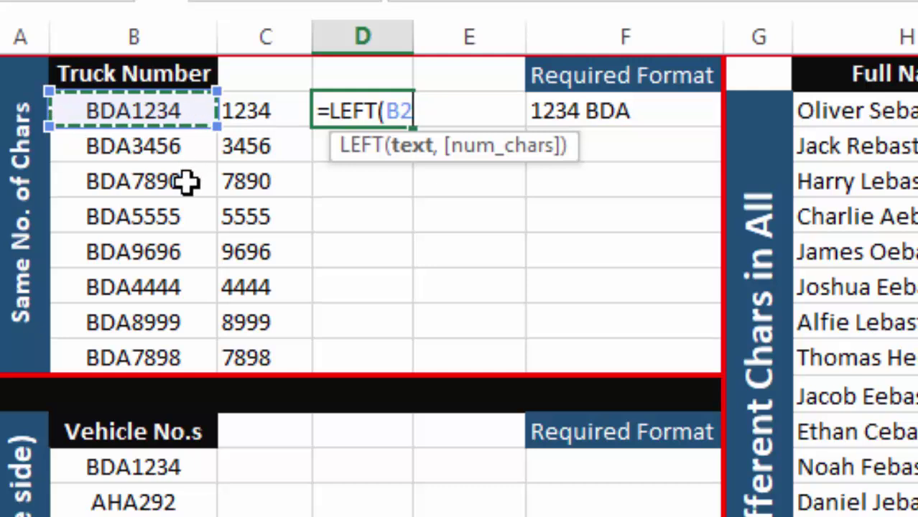
{"action": "type", "text": ",3"}
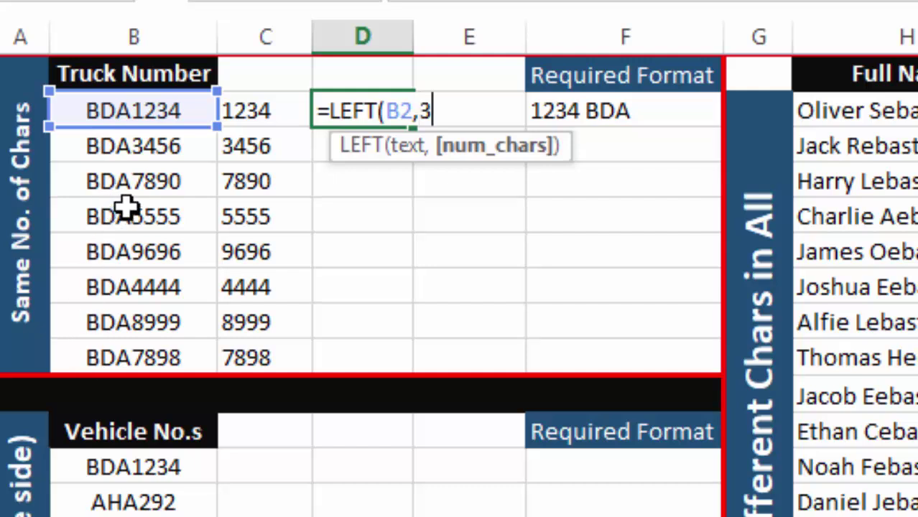
{"action": "key", "text": "Return"}
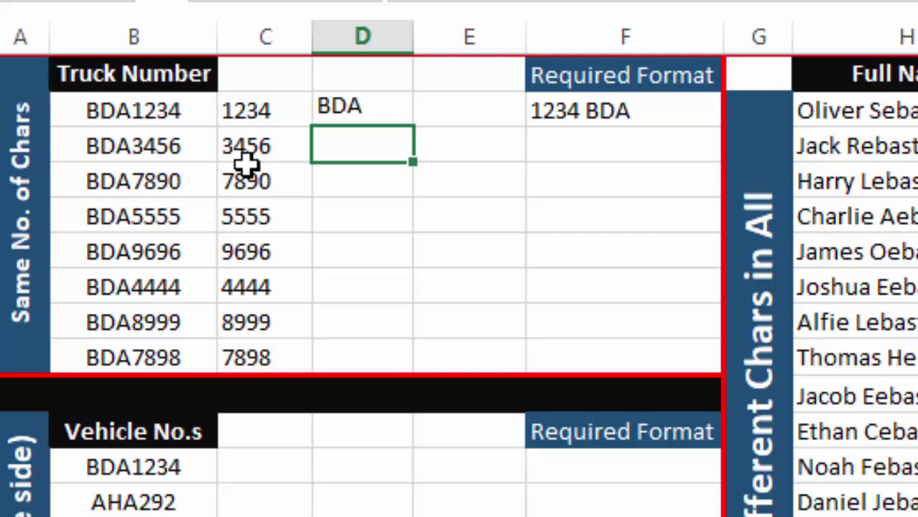
Copy the LEFT formula from D2 down to D9 and compare the split parts with the Required Format sample.
{"action": "left_click", "coordinate": [385, 113]}
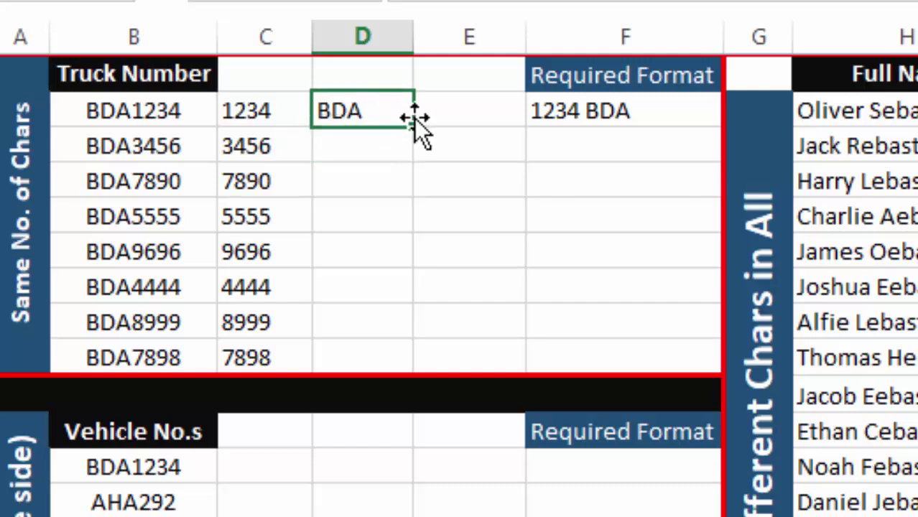
{"action": "left_click_drag", "start_coordinate": [416, 130], "coordinate": [389, 370]}
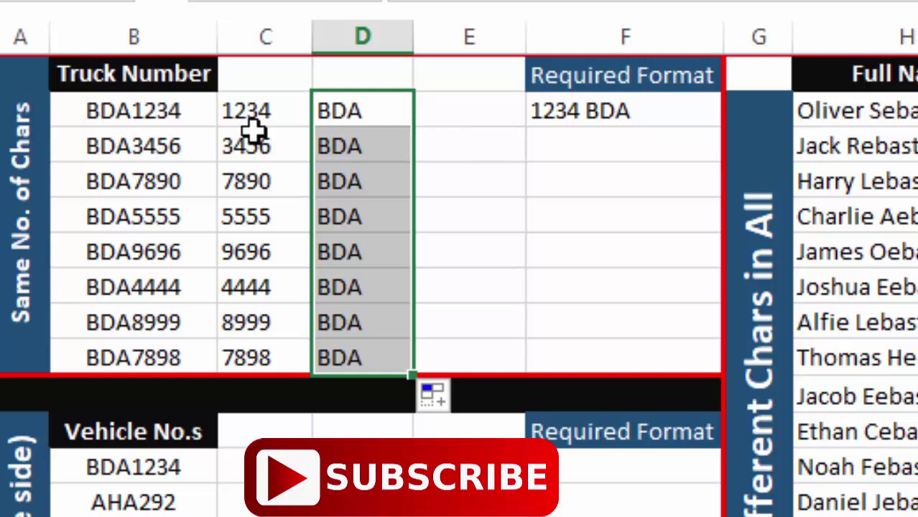
{"action": "left_click_drag", "start_coordinate": [240, 113], "coordinate": [365, 361]}
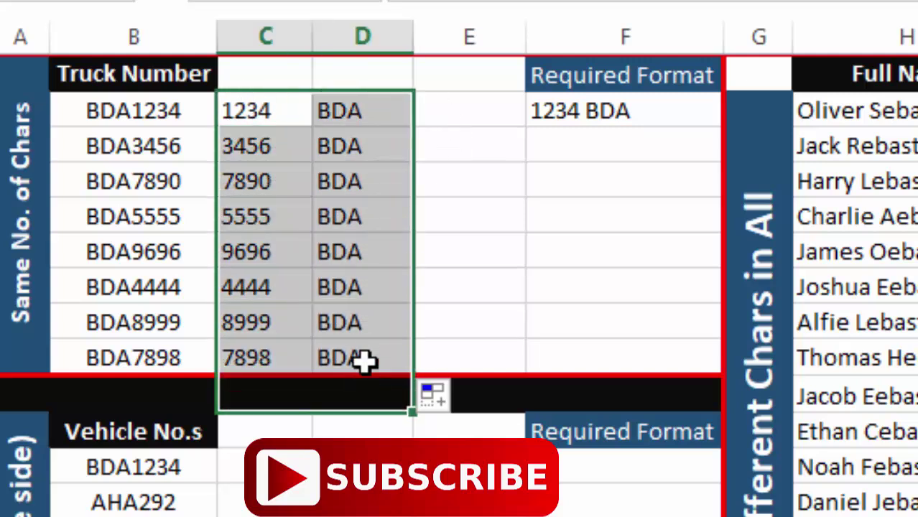
{"action": "left_click_drag", "start_coordinate": [312, 127], "coordinate": [373, 344]}
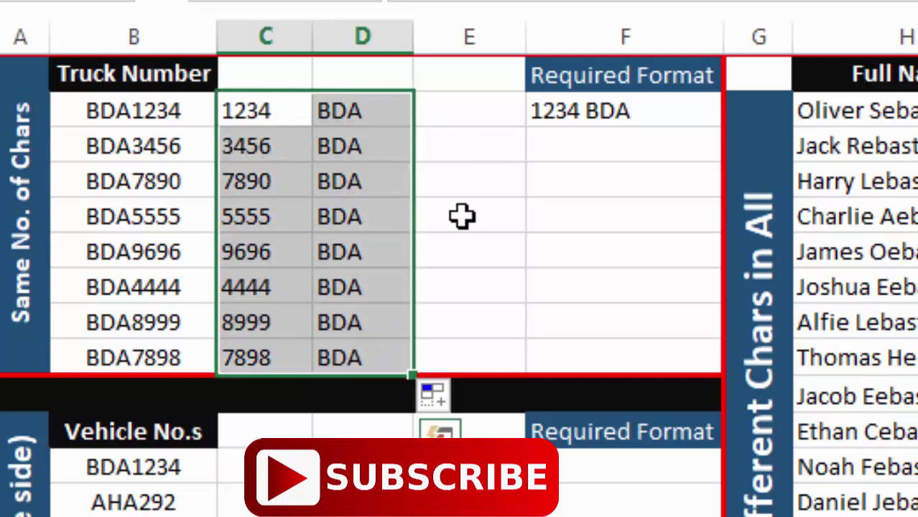
{"action": "left_click", "coordinate": [644, 111]}
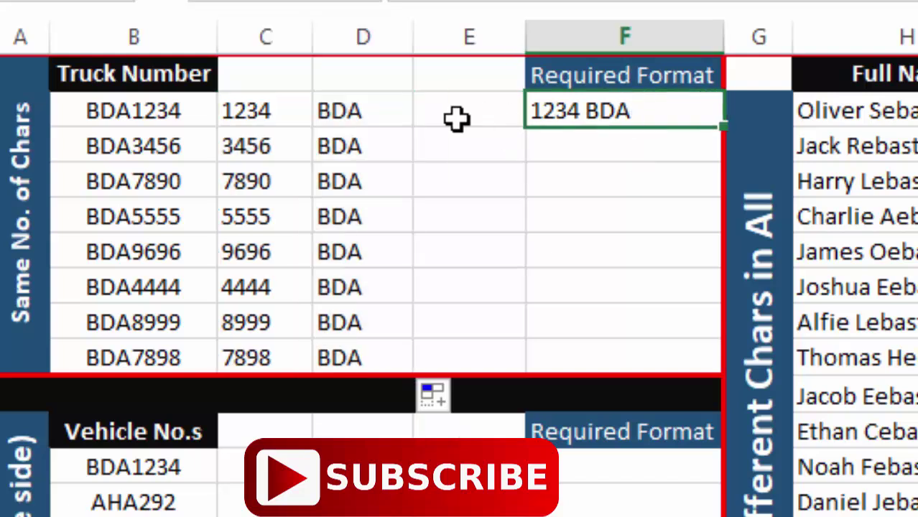
Join the split parts in E2 with =CONCATENATE(C2," ",D2) and copy the formula down to E9.
{"action": "left_click", "coordinate": [457, 119]}
{"action": "left_click", "coordinate": [283, 110]}
{"action": "left_click", "coordinate": [349, 111]}
{"action": "left_click", "coordinate": [447, 109]}
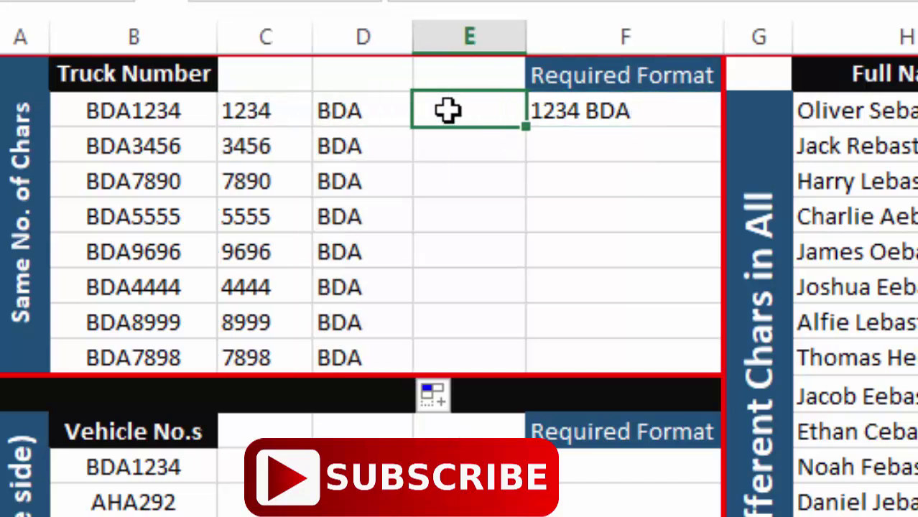
{"action": "type", "text": "="}
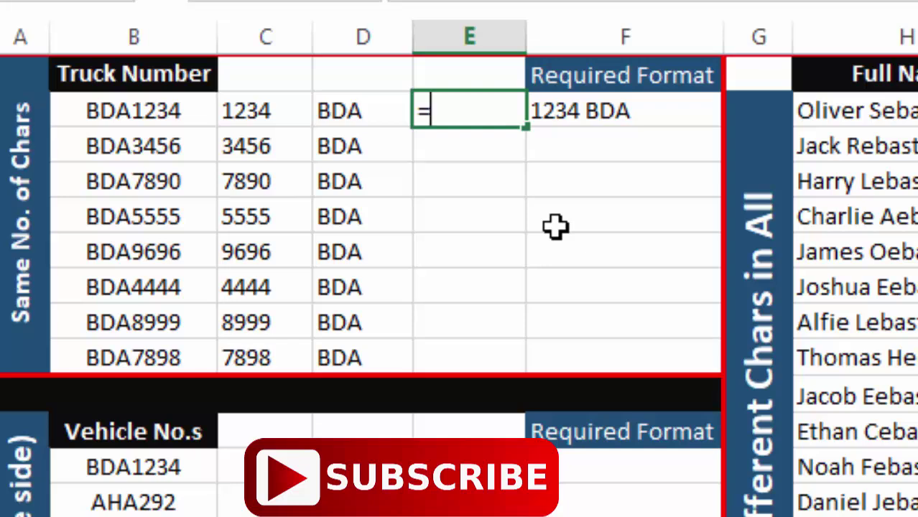
{"action": "type", "text": "conc"}
{"action": "key", "text": "Tab"}
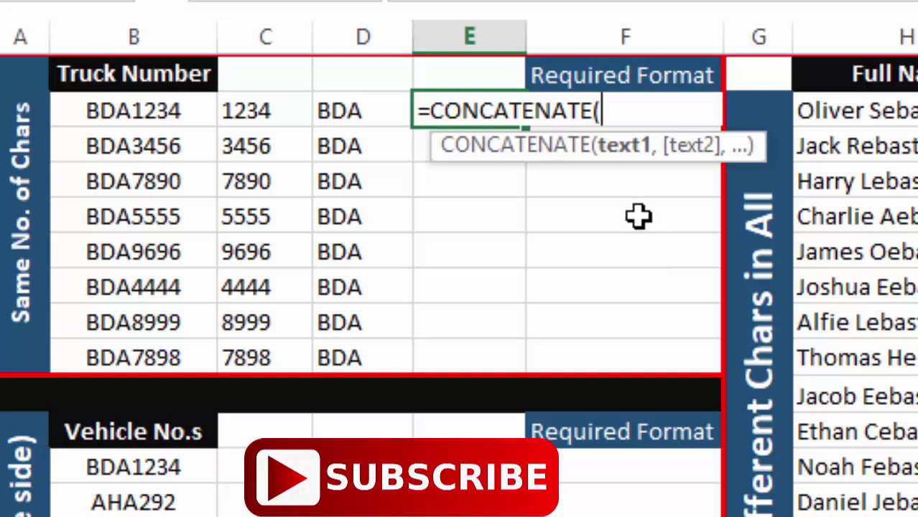
{"action": "left_click", "coordinate": [257, 108]}
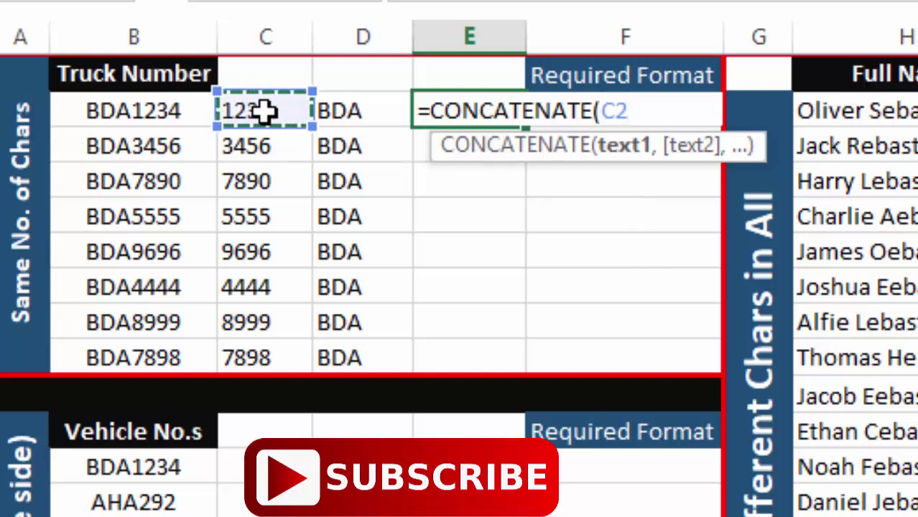
{"action": "type", "text": ","}
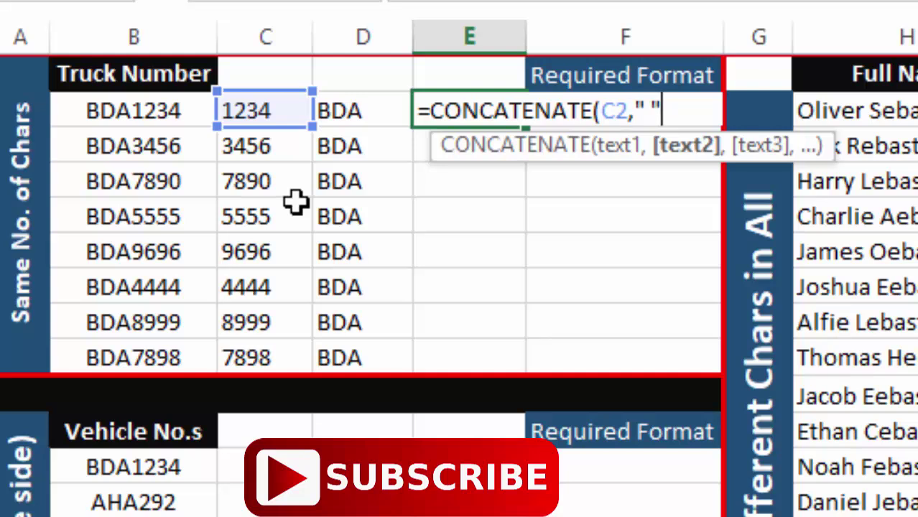
{"action": "type", "text": "\" \","}
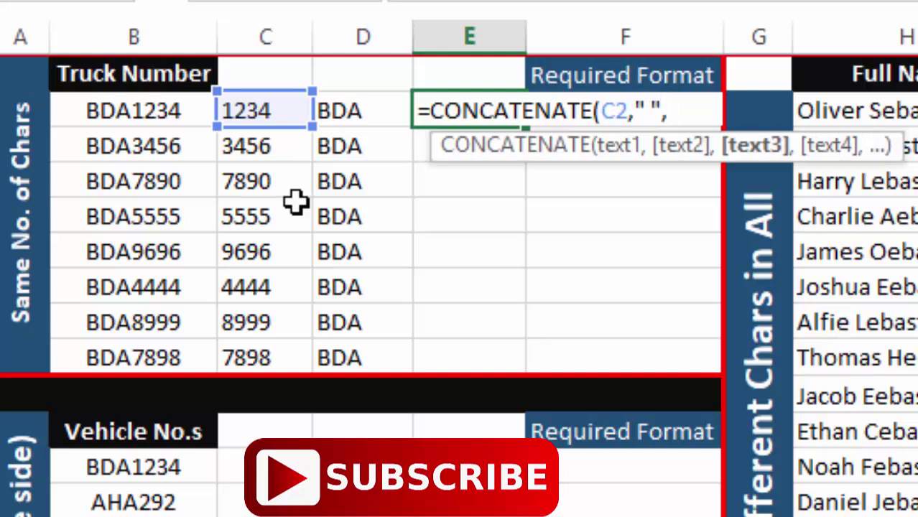
{"action": "left_click", "coordinate": [335, 107]}
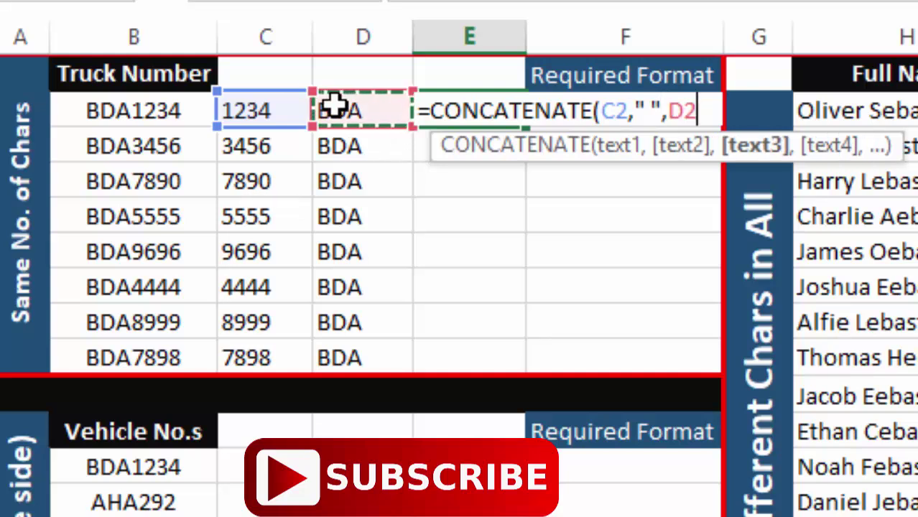
{"action": "type", "text": ")"}
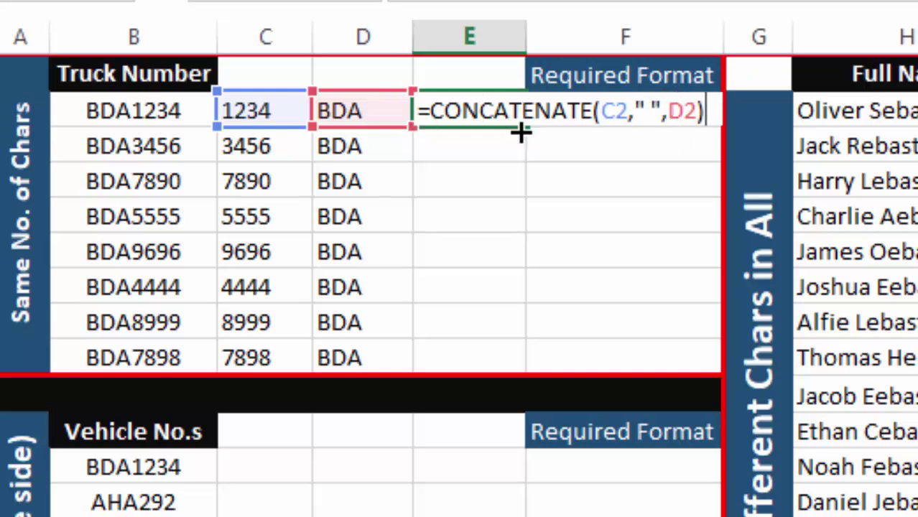
{"action": "key", "text": "Return"}
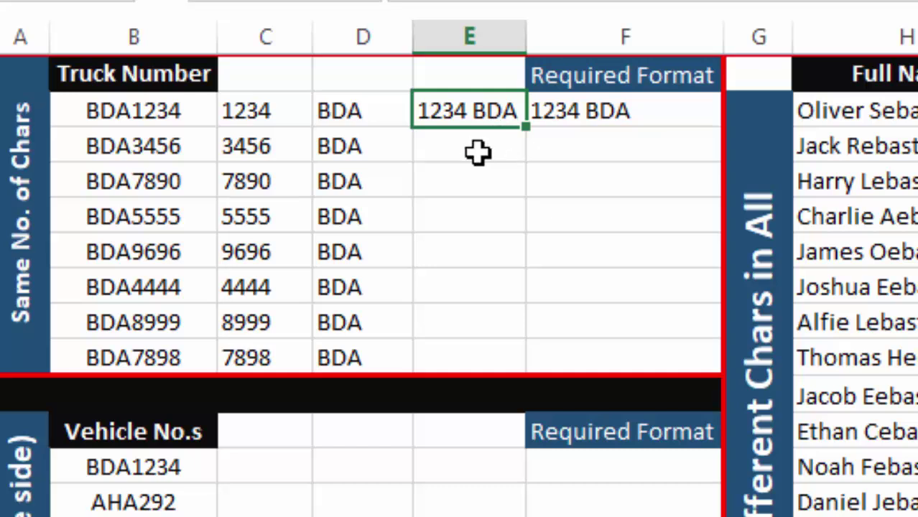
{"action": "left_click_drag", "start_coordinate": [519, 127], "coordinate": [526, 316]}
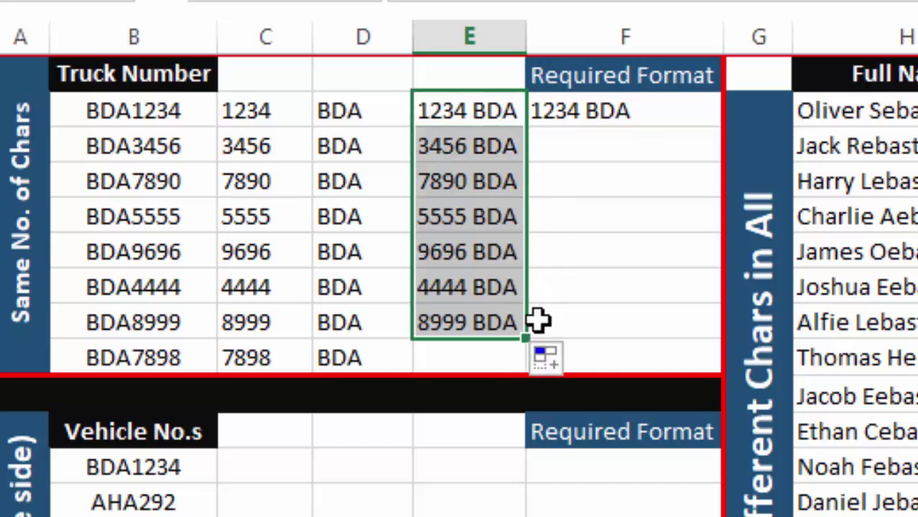
{"action": "mouse_move", "coordinate": [525, 363]}
{"action": "left_mouse_down"}
{"action": "mouse_move", "coordinate": [541, 390]}
{"action": "mouse_move", "coordinate": [539, 363]}
{"action": "left_mouse_up"}
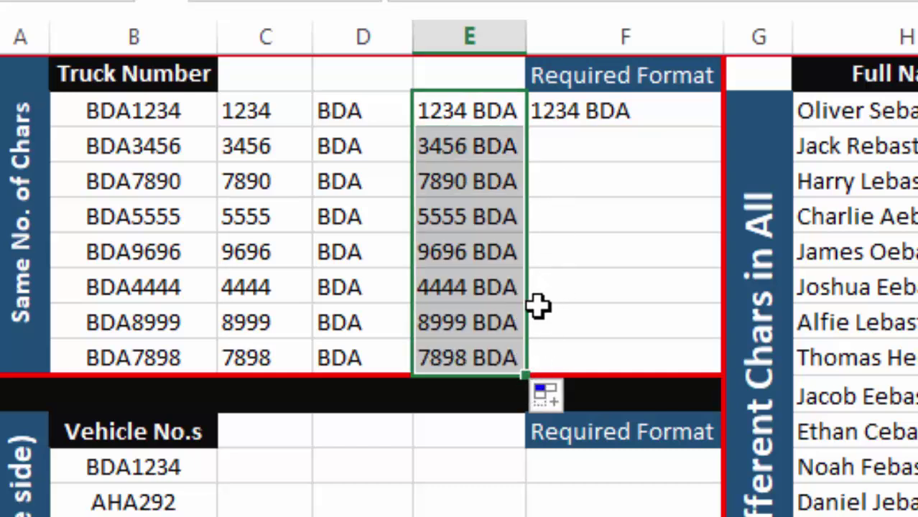
Replace the formula in E2 with =C2&" "&D2 and copy it down to E9.
{"action": "left_click", "coordinate": [500, 108]}
{"action": "key", "text": "Delete"}
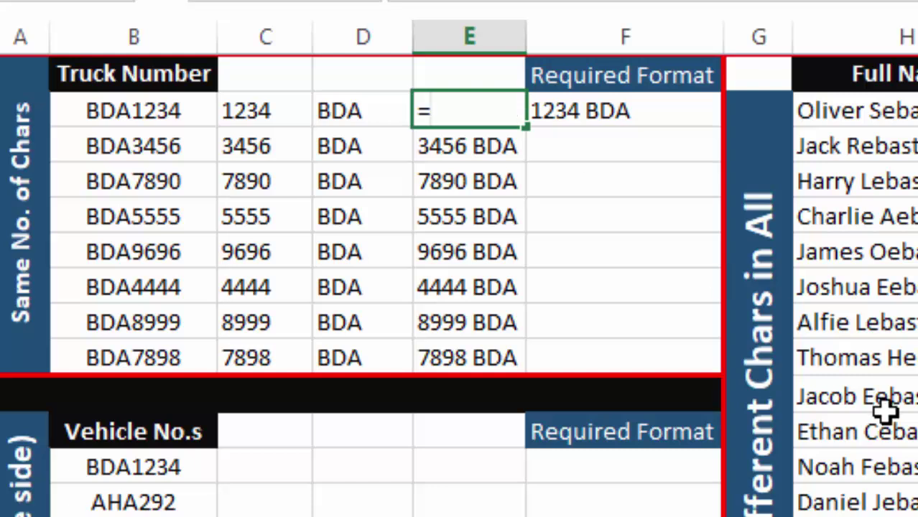
{"action": "type", "text": "="}
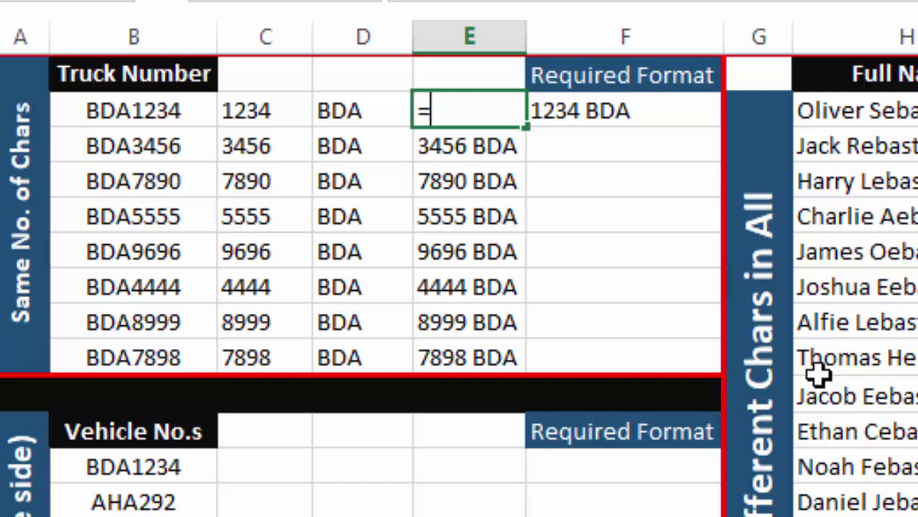
{"action": "left_click", "coordinate": [299, 122]}
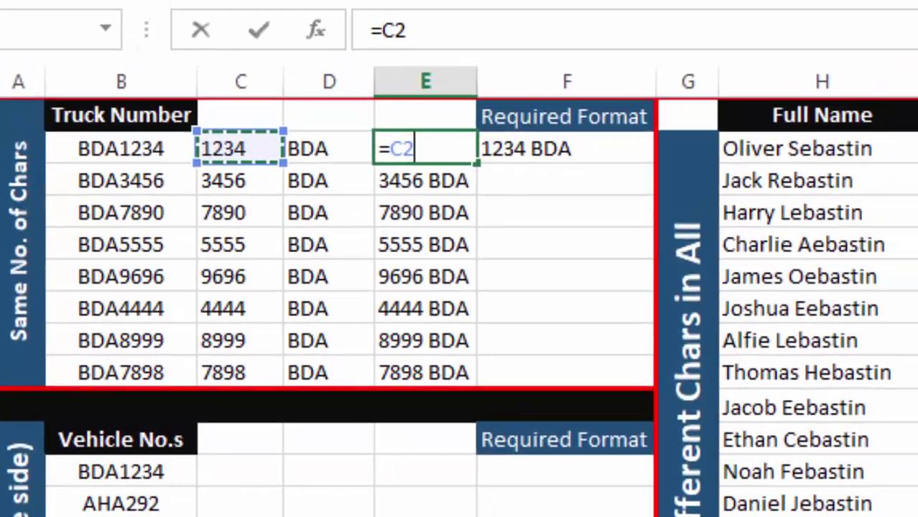
{"action": "type", "text": "&\" \"&"}
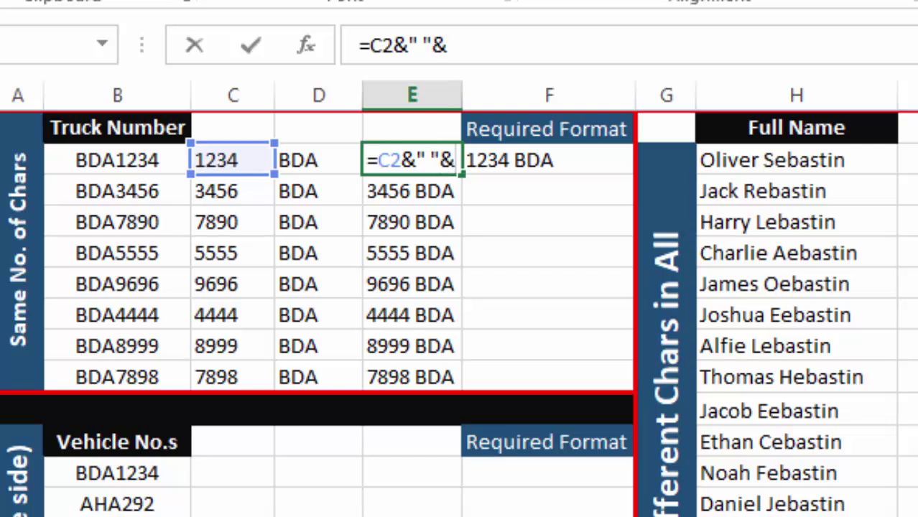
{"action": "left_click", "coordinate": [288, 159]}
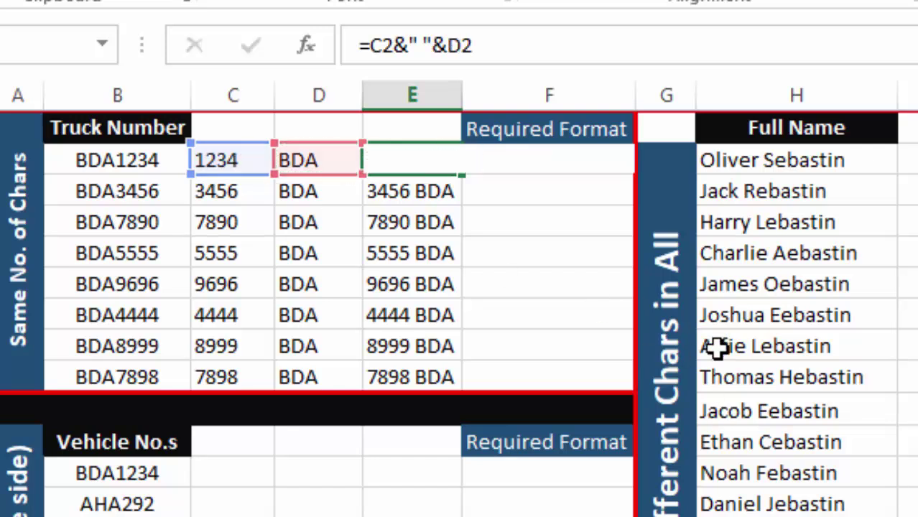
{"action": "key", "text": "Return"}
{"action": "left_click", "coordinate": [449, 162]}
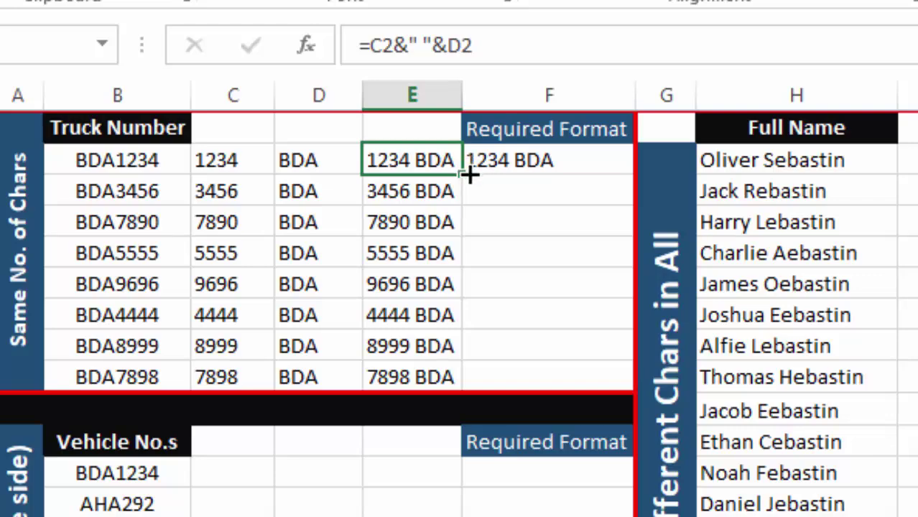
{"action": "left_click_drag", "start_coordinate": [462, 248], "coordinate": [461, 392]}
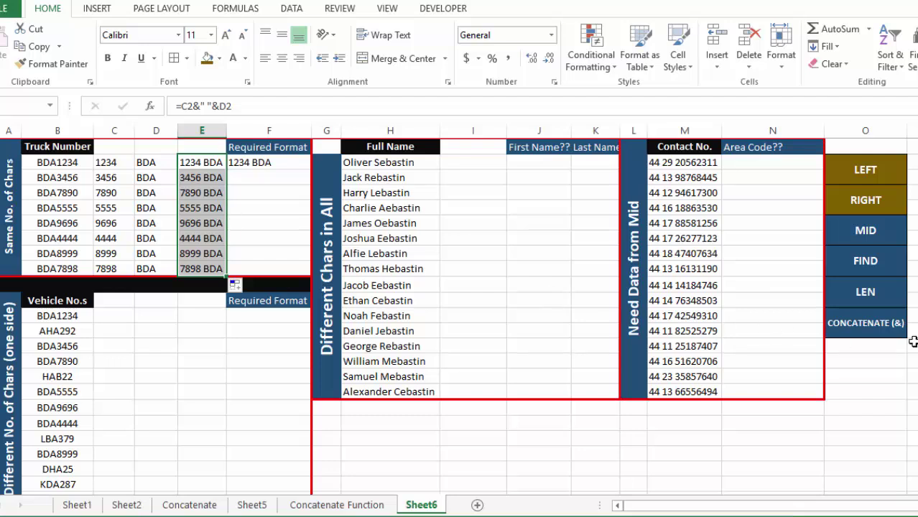
Apply the current fill colour to the CONCATENATE (&) cell in the function list.
{"action": "left_click", "coordinate": [873, 323]}
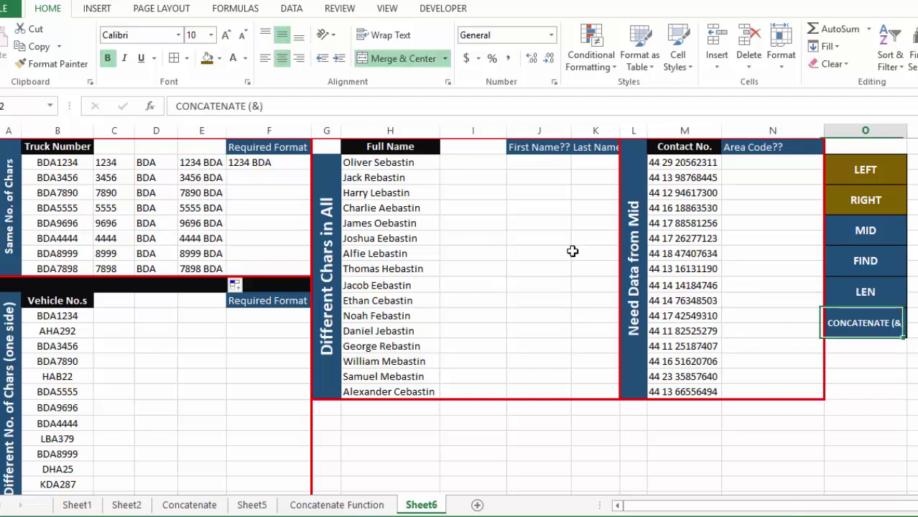
{"action": "left_click", "coordinate": [207, 59]}
{"action": "left_click", "coordinate": [251, 349]}
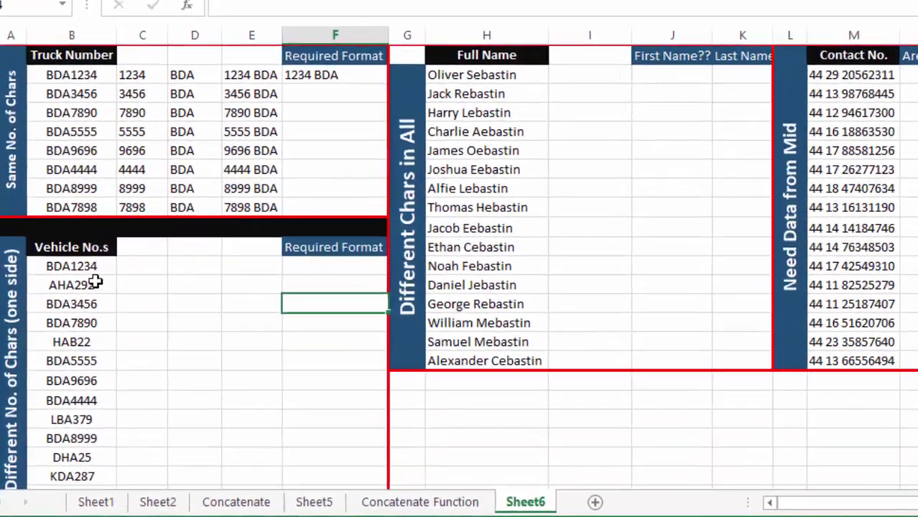
Compare the character counts of the entries in the Vehicle No.s list with those in the Truck Number list.
{"action": "left_click", "coordinate": [75, 315]}
{"action": "left_click_drag", "start_coordinate": [98, 250], "coordinate": [94, 454]}
{"action": "left_click", "coordinate": [83, 288]}
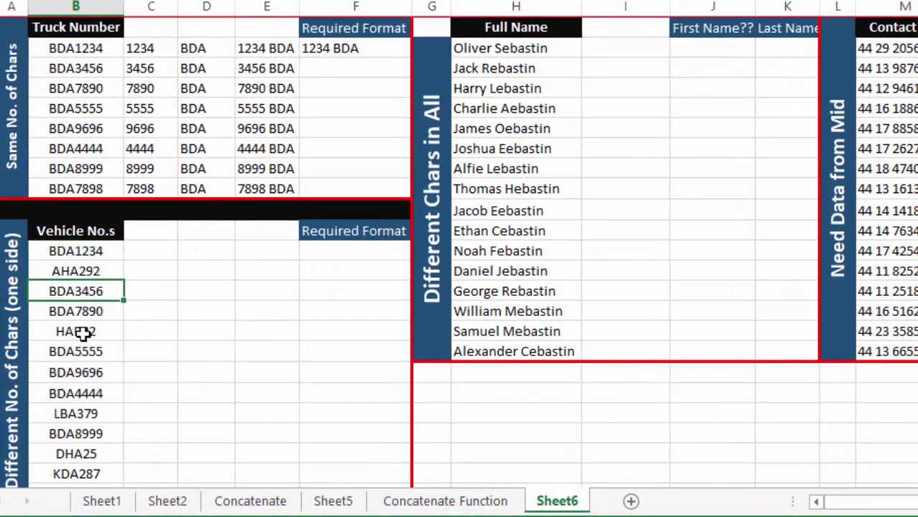
{"action": "left_click_drag", "start_coordinate": [70, 49], "coordinate": [75, 189]}
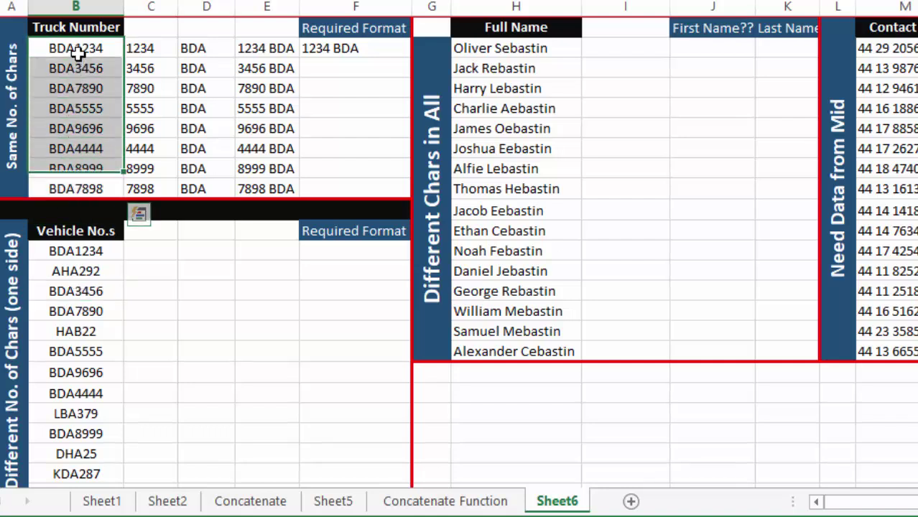
{"action": "left_click_drag", "start_coordinate": [75, 48], "coordinate": [75, 188]}
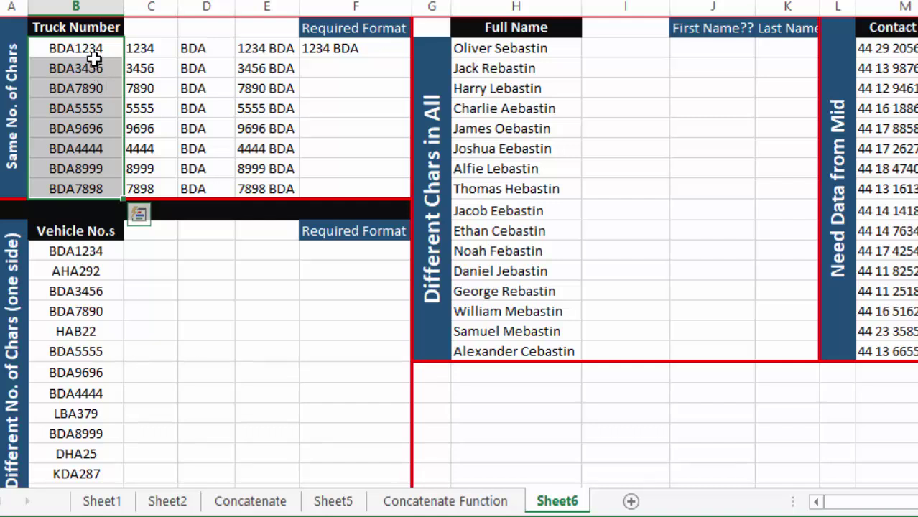
{"action": "left_click", "coordinate": [78, 48]}
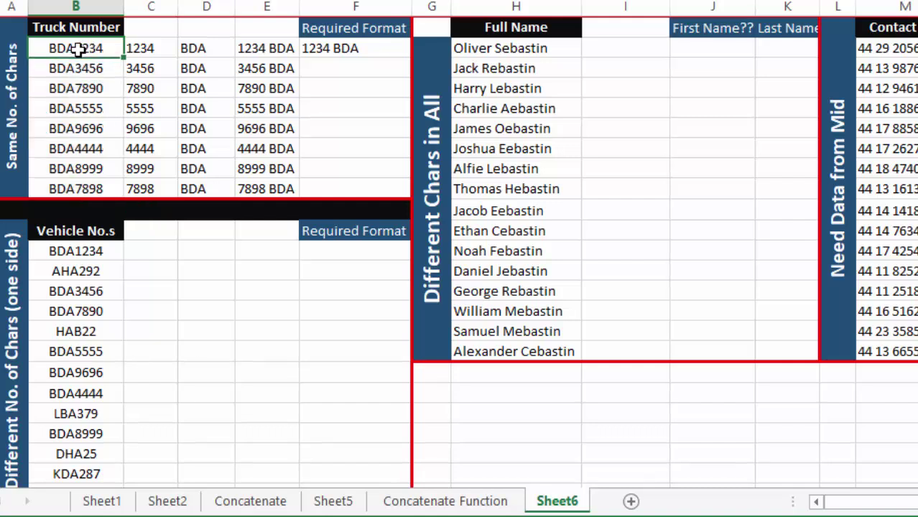
{"action": "left_click", "coordinate": [98, 68]}
{"action": "left_click", "coordinate": [94, 129]}
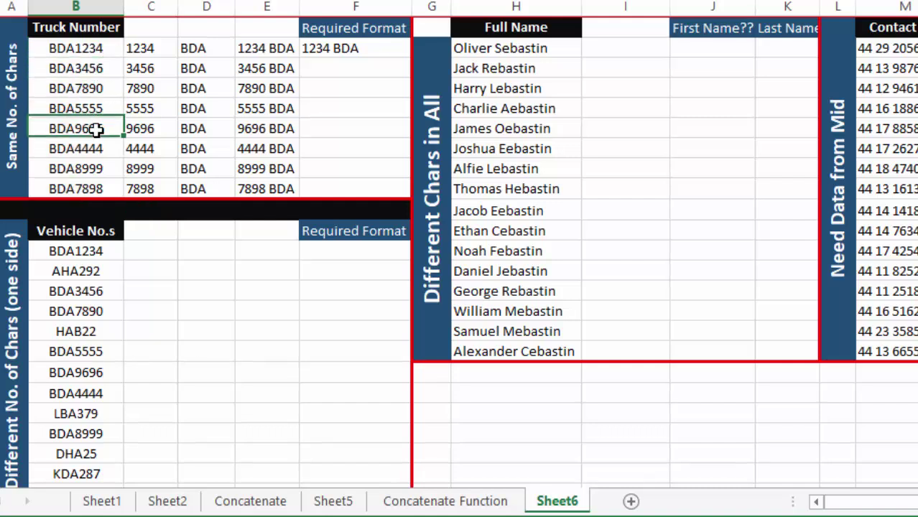
{"action": "left_click", "coordinate": [84, 181]}
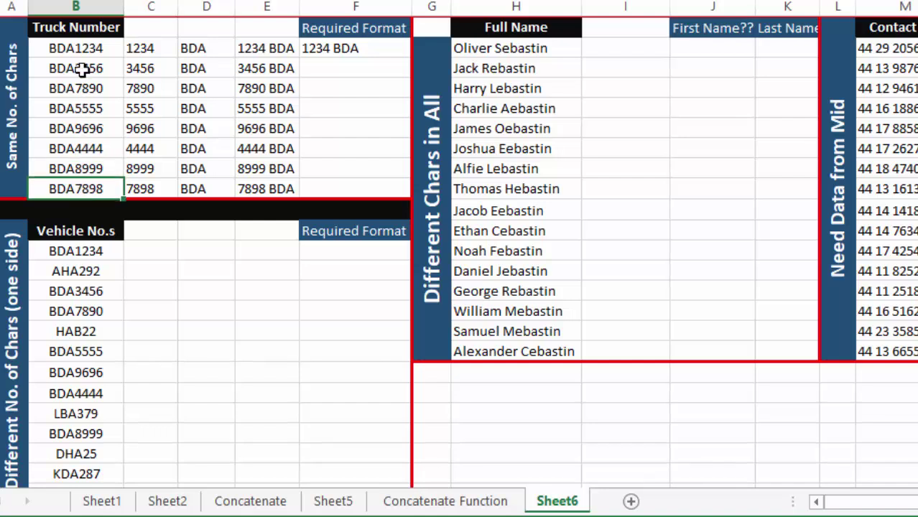
{"action": "left_click_drag", "start_coordinate": [83, 56], "coordinate": [76, 180]}
Examine the entries under Vehicle No.s for how many letters and digits each one contains.
{"action": "left_click", "coordinate": [113, 255]}
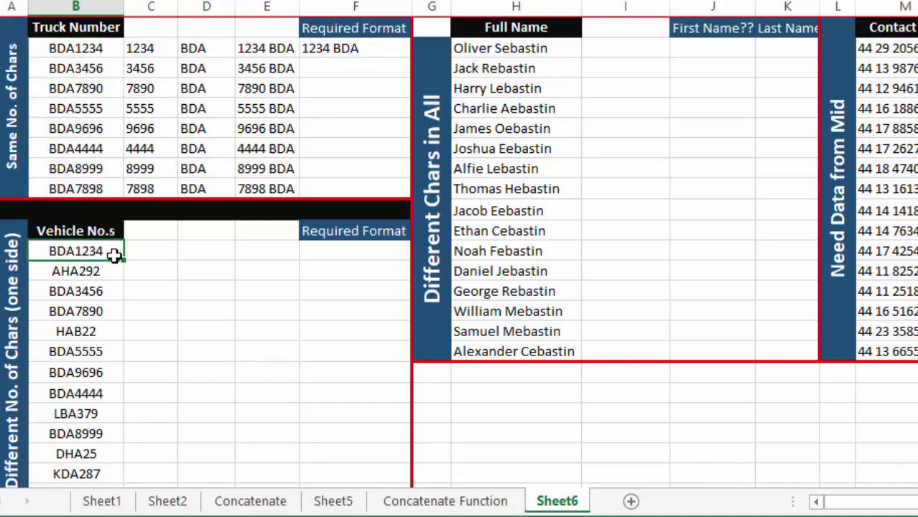
{"action": "left_click", "coordinate": [86, 270]}
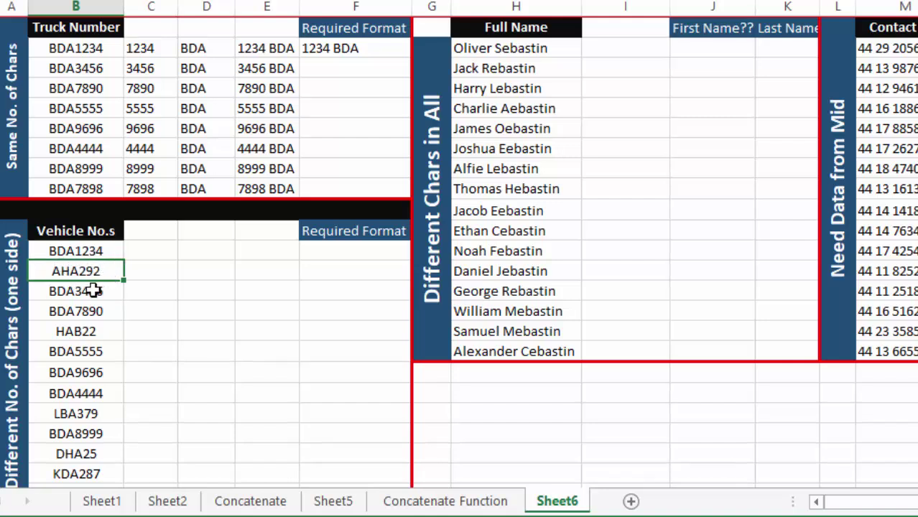
{"action": "left_click_drag", "start_coordinate": [99, 291], "coordinate": [96, 458]}
{"action": "key", "text": "shift+Down"}
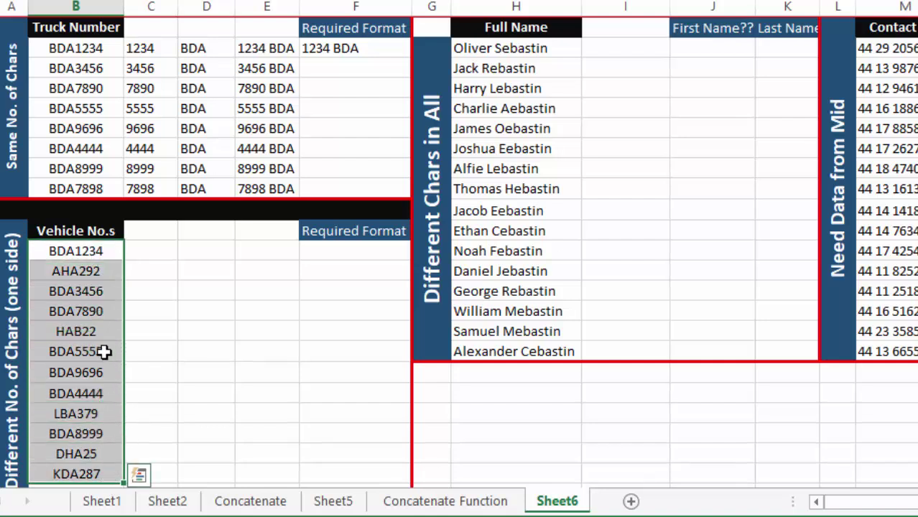
{"action": "left_click", "coordinate": [148, 252]}
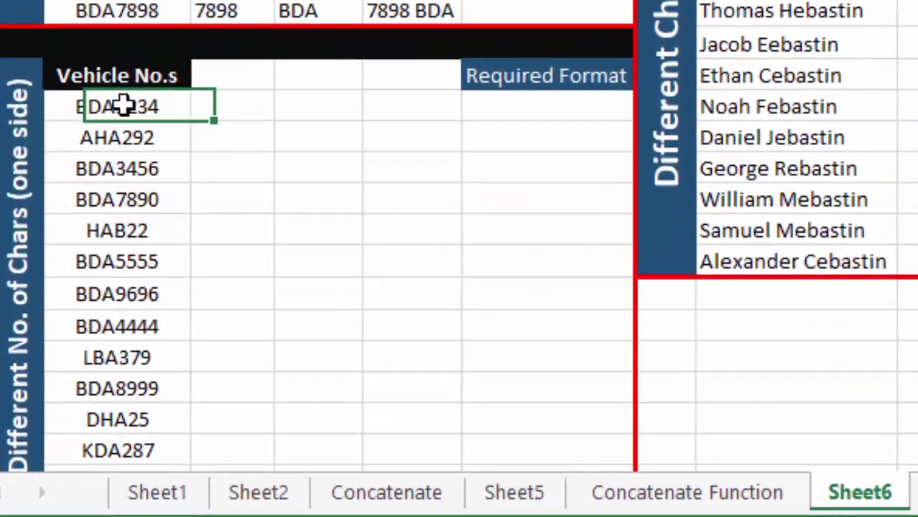
{"action": "left_click_drag", "start_coordinate": [79, 250], "coordinate": [79, 278]}
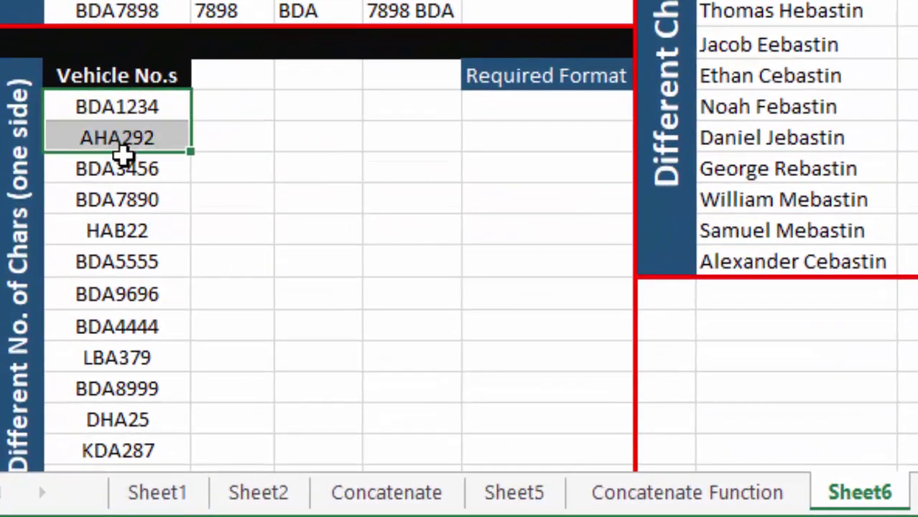
{"action": "key", "text": "shift+Down"}
{"action": "left_click", "coordinate": [127, 127]}
{"action": "key", "text": "Down"}
{"action": "key", "text": "Down"}
{"action": "key", "text": "Down"}
{"action": "key", "text": "Down"}
{"action": "key", "text": "Down"}
{"action": "key", "text": "Down"}
{"action": "key", "text": "Down"}
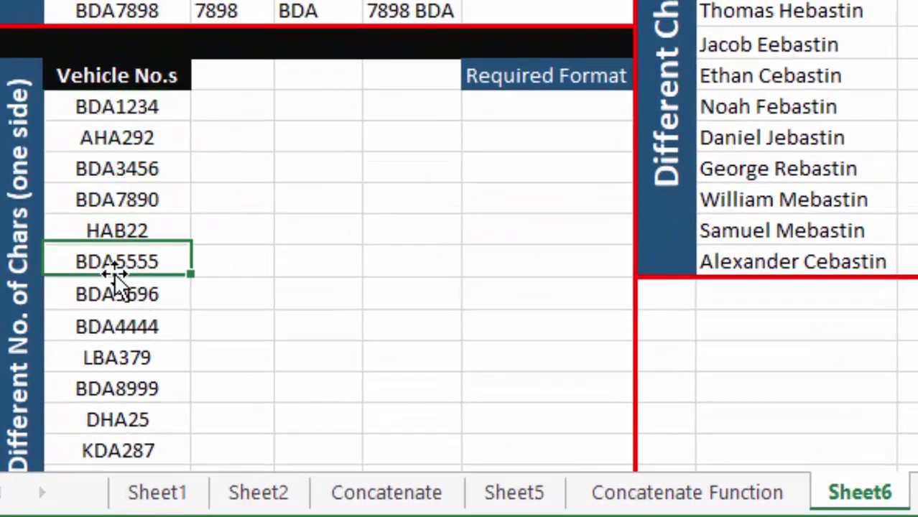
{"action": "key", "text": "Down"}
{"action": "key", "text": "Down"}
Enter =LEFT(B12,3) in C12 and copy it down to C24 beside the Vehicle No.s list.
{"action": "left_click", "coordinate": [232, 109]}
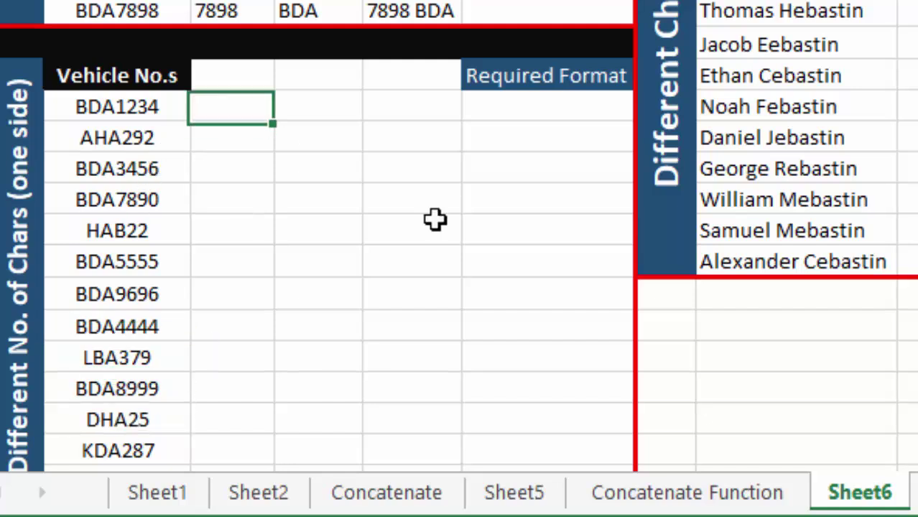
{"action": "type", "text": "=lef"}
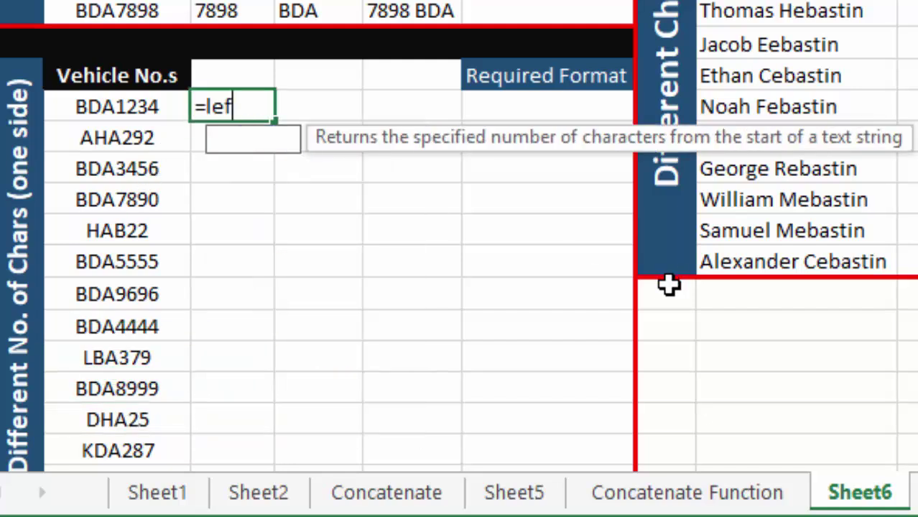
{"action": "key", "text": "Tab"}
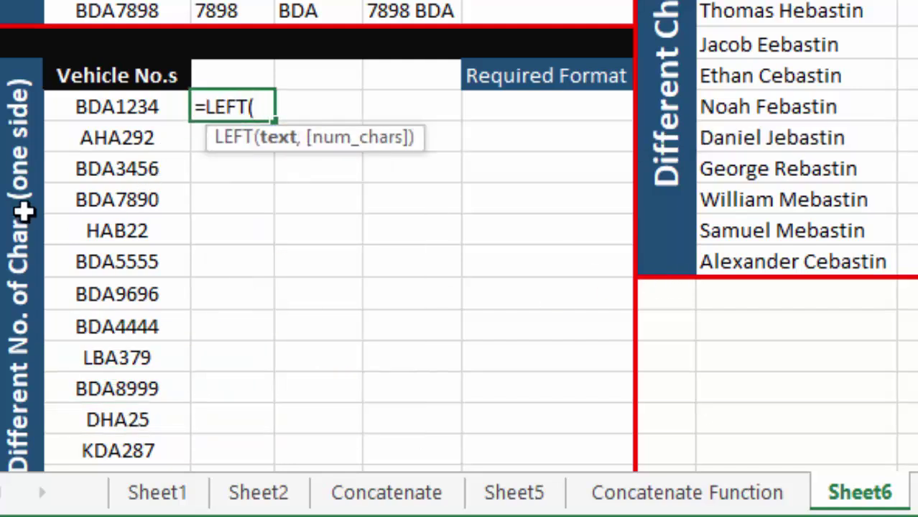
{"action": "left_click", "coordinate": [98, 109]}
{"action": "type", "text": ",3"}
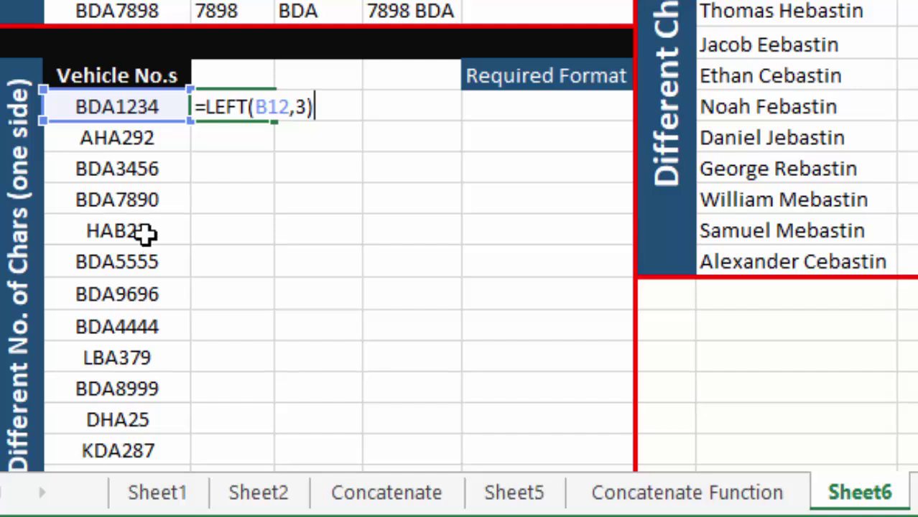
{"action": "key", "text": "Return"}
{"action": "left_click", "coordinate": [244, 104]}
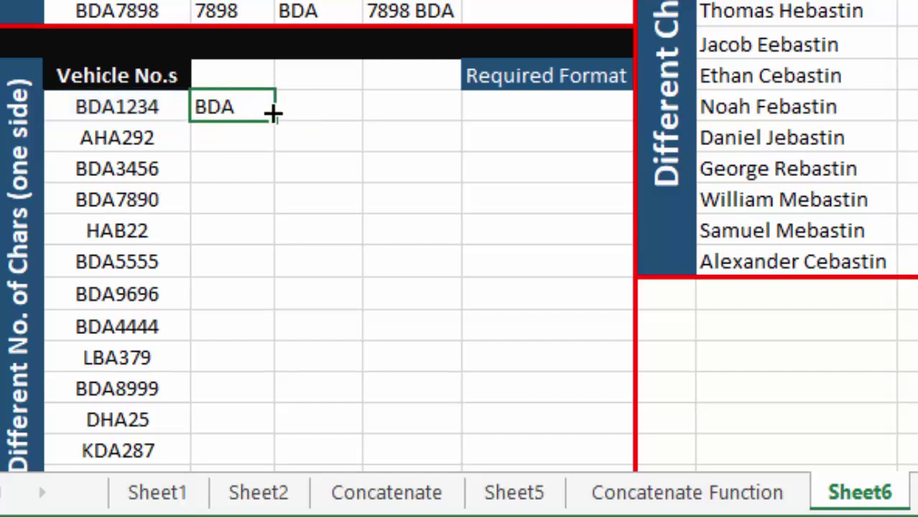
{"action": "left_click_drag", "start_coordinate": [277, 128], "coordinate": [268, 359]}
{"action": "scroll", "coordinate": [269, 358], "scroll_direction": "up", "scroll_amount": 1}
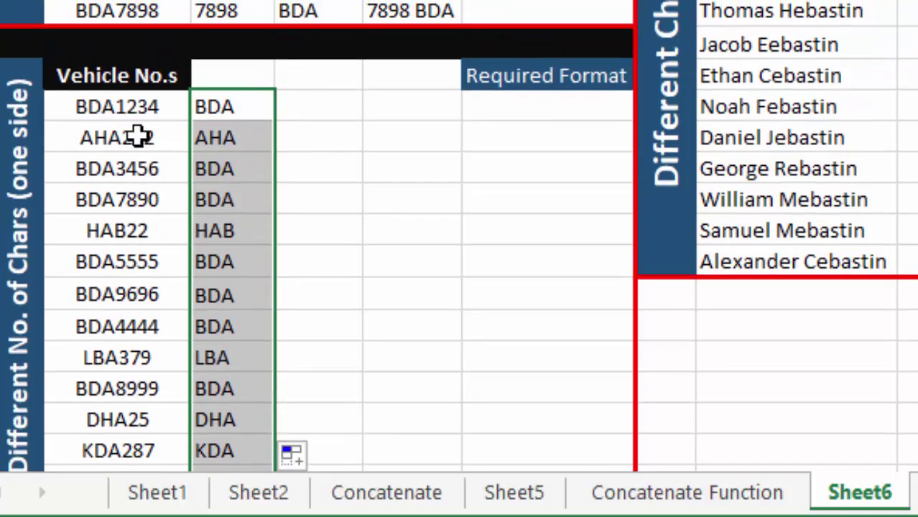
Examine the Vehicle No.s entries for how many digits follow the three letters in each one.
{"action": "left_click", "coordinate": [132, 111]}
{"action": "left_click_drag", "start_coordinate": [138, 207], "coordinate": [199, 317]}
{"action": "left_click", "coordinate": [229, 262]}
{"action": "left_click", "coordinate": [305, 107]}
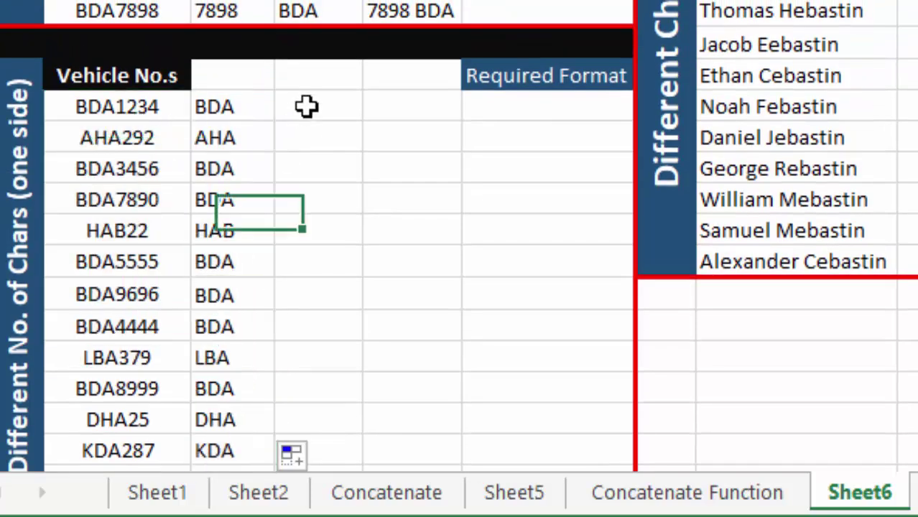
{"action": "left_click", "coordinate": [93, 107]}
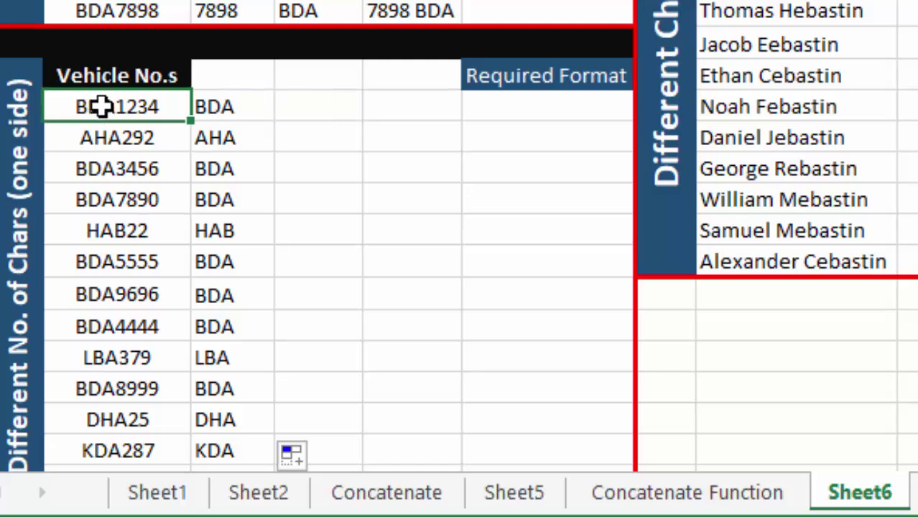
{"action": "left_click", "coordinate": [127, 143]}
{"action": "left_click", "coordinate": [133, 200]}
{"action": "left_click", "coordinate": [128, 263]}
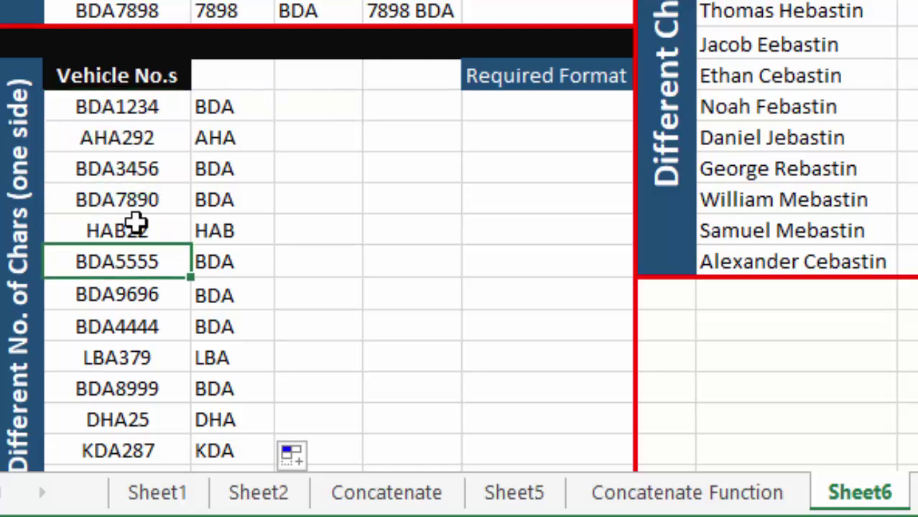
{"action": "left_click", "coordinate": [156, 111]}
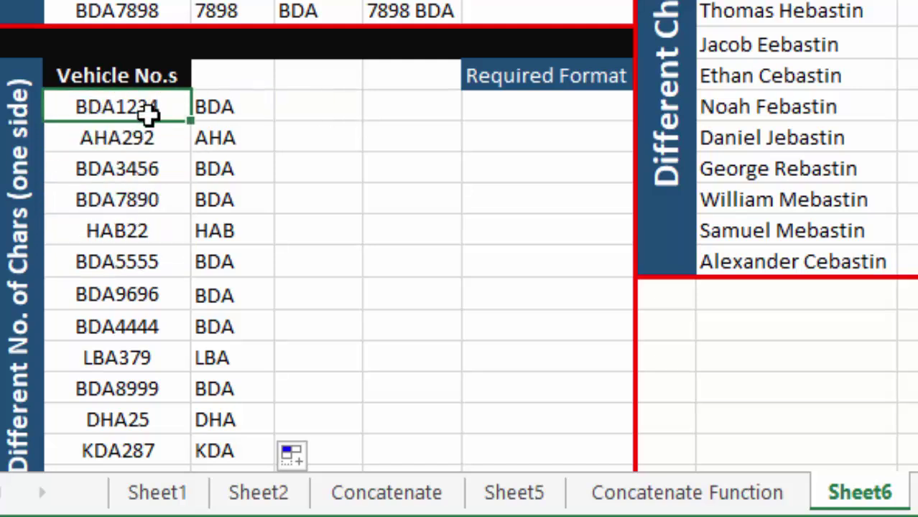
Enter =LEN(B12) in D12 to count the characters of the first vehicle number.
{"action": "left_click", "coordinate": [297, 104]}
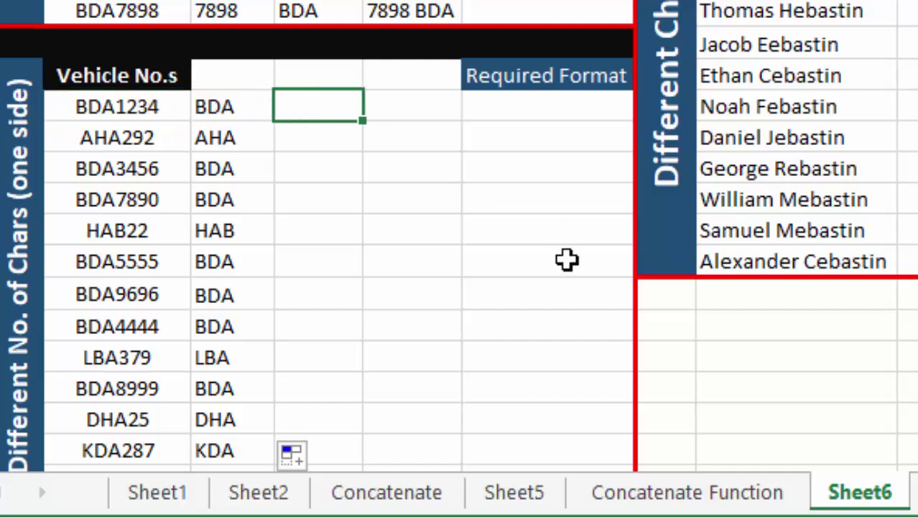
{"action": "type", "text": "=len"}
{"action": "key", "text": "Tab"}
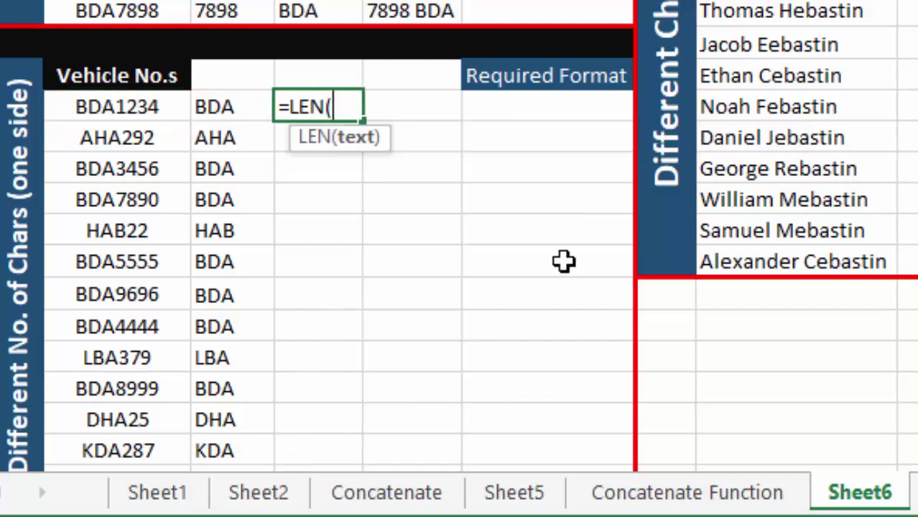
{"action": "left_click", "coordinate": [153, 109]}
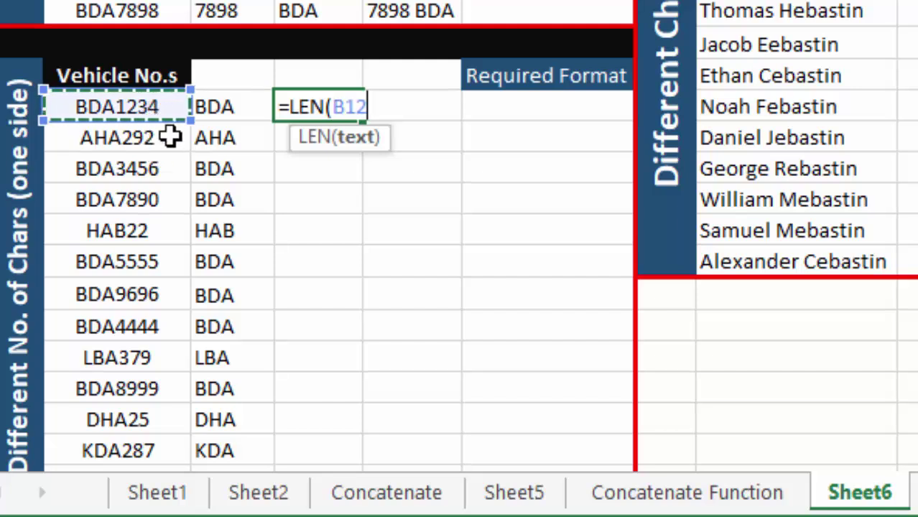
{"action": "type", "text": ")"}
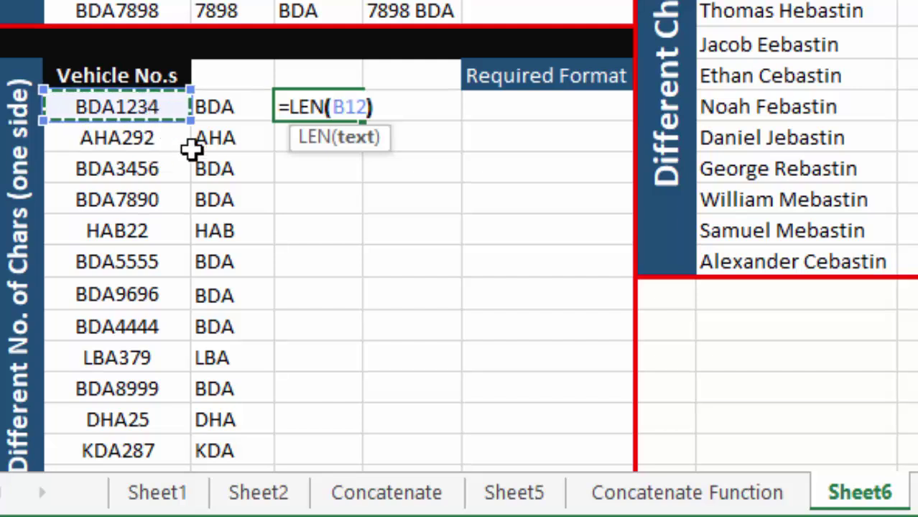
{"action": "key", "text": "Return"}
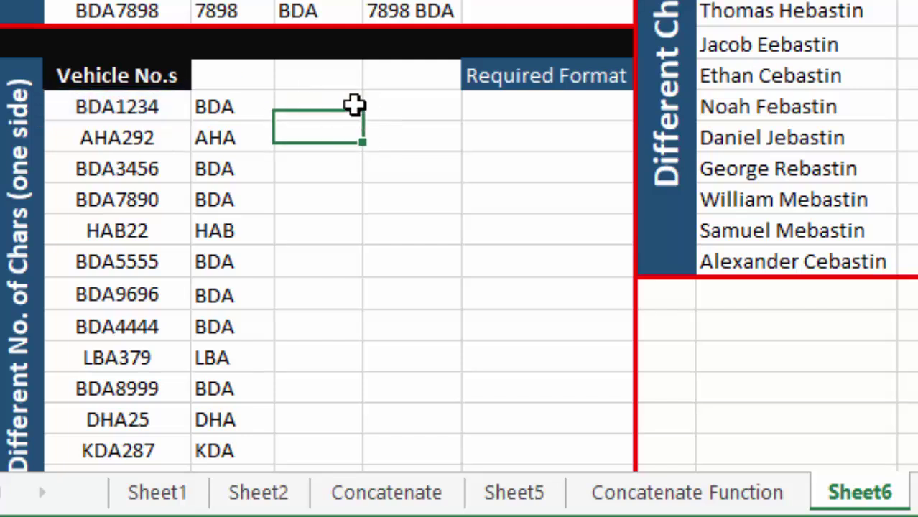
Copy the LEN formula from D12 down to D24 for the remaining vehicle numbers.
{"action": "left_click", "coordinate": [355, 105]}
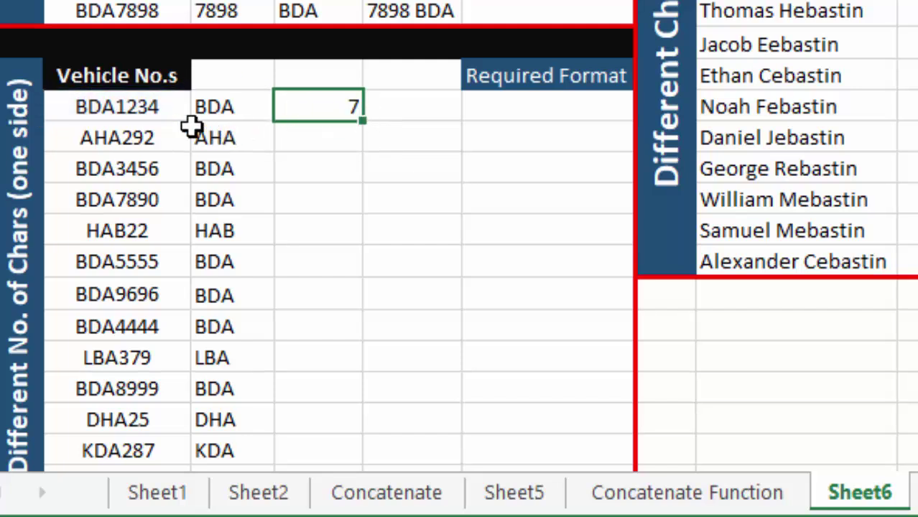
{"action": "left_click", "coordinate": [162, 112]}
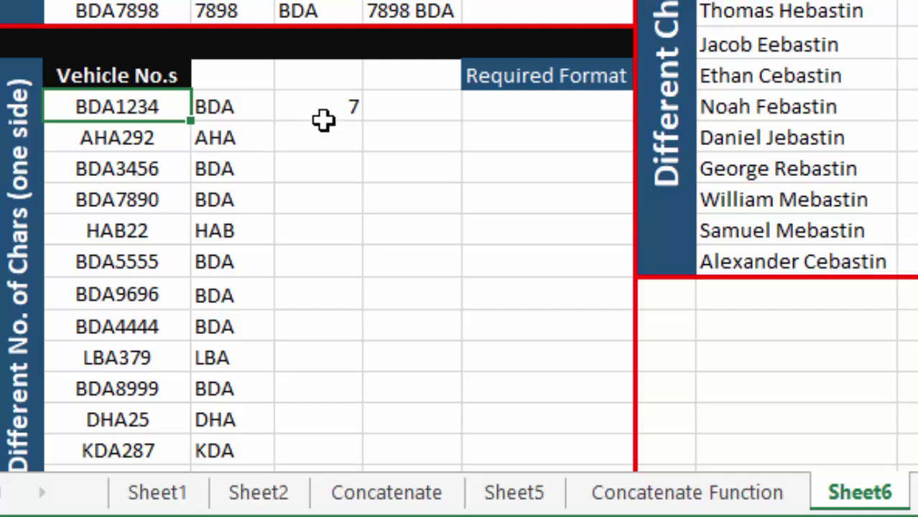
{"action": "left_click", "coordinate": [356, 110]}
{"action": "key", "text": "Delete"}
{"action": "left_click_drag", "start_coordinate": [367, 140], "coordinate": [362, 428]}
{"action": "scroll", "coordinate": [133, 194], "scroll_direction": "up", "scroll_amount": 1}
Compare the LEN character counts in column D with the matching entries under Vehicle No.s.
{"action": "left_click_drag", "start_coordinate": [133, 137], "coordinate": [133, 153]}
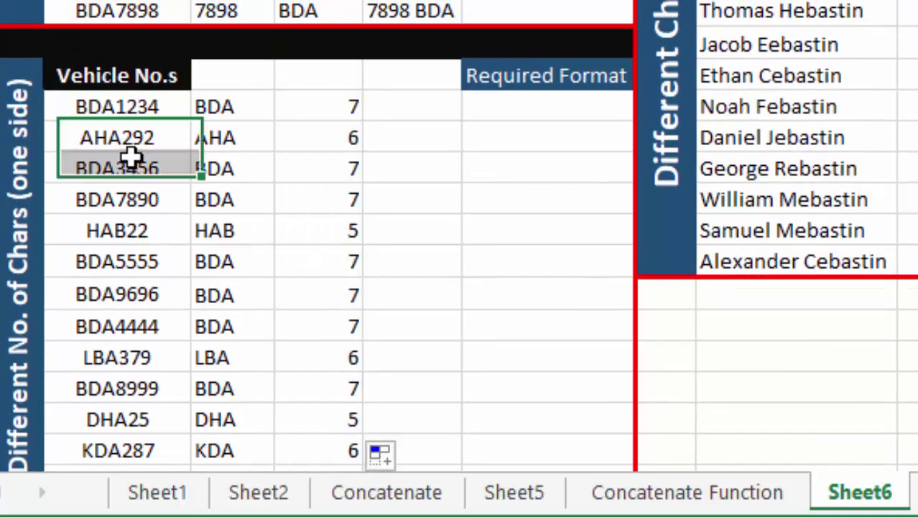
{"action": "left_click", "coordinate": [336, 139]}
{"action": "left_click", "coordinate": [127, 133]}
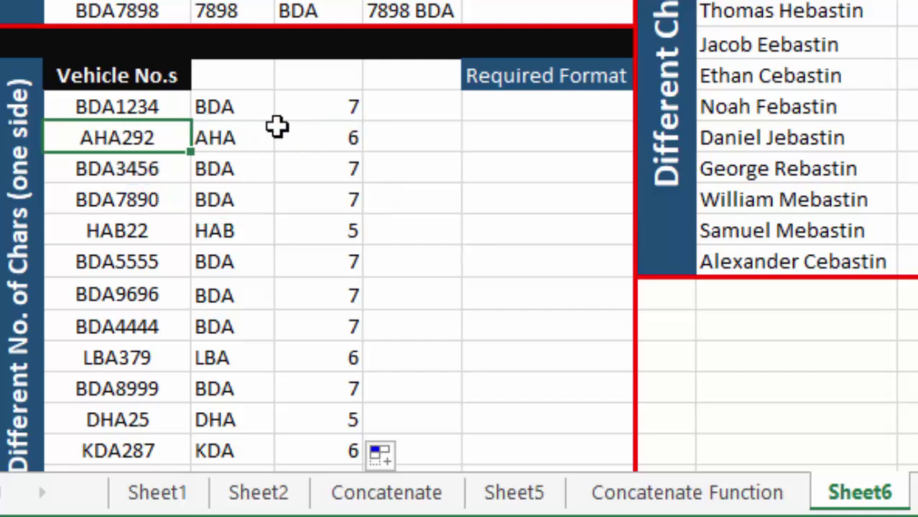
{"action": "left_click", "coordinate": [277, 130]}
{"action": "left_click", "coordinate": [117, 191]}
{"action": "left_click", "coordinate": [330, 236]}
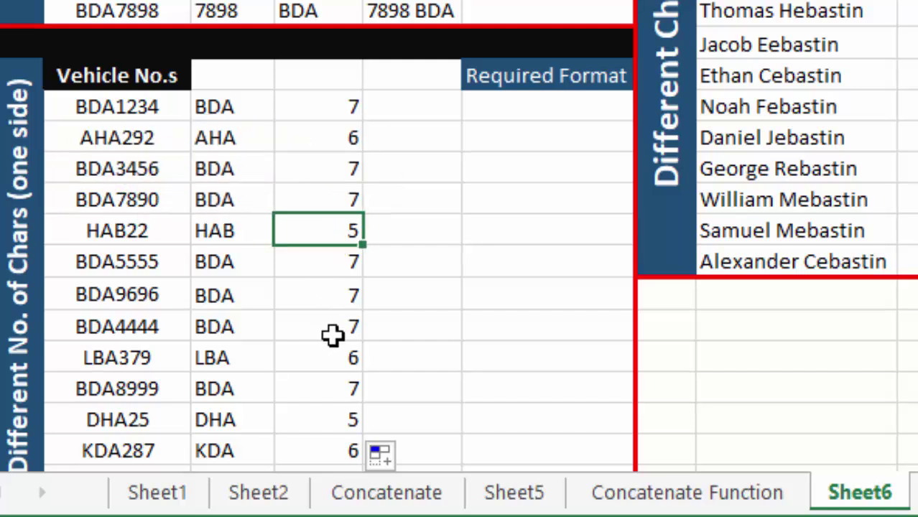
{"action": "left_click", "coordinate": [332, 333]}
{"action": "left_click", "coordinate": [115, 136]}
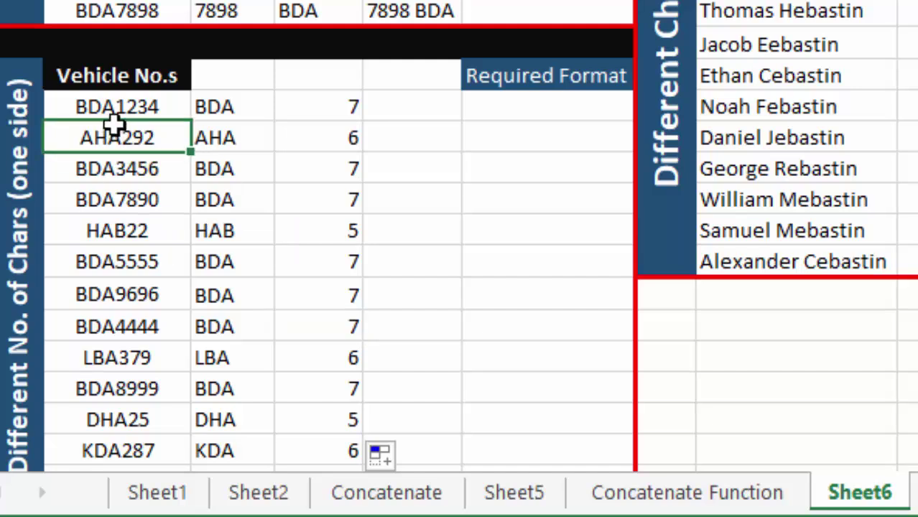
{"action": "left_click", "coordinate": [126, 107]}
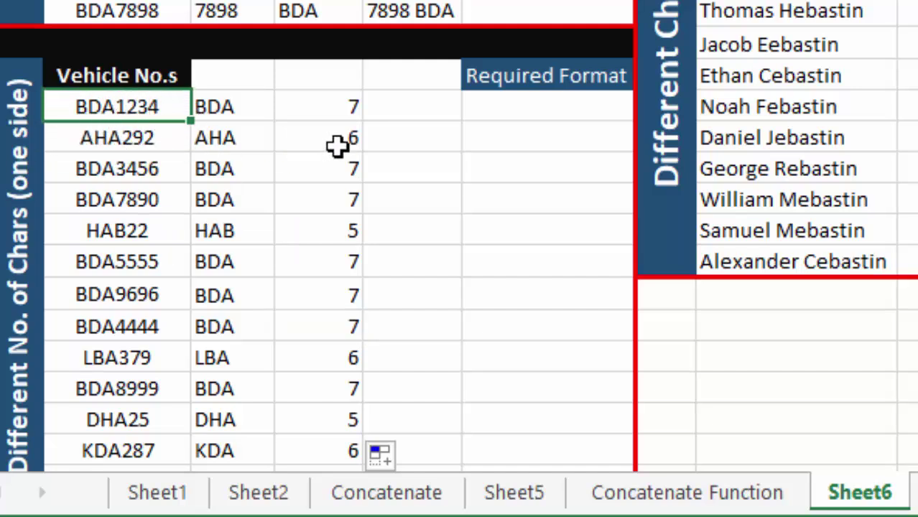
Enter =RIGHT(B12,D12-3) in E12 to extract the digits of the first vehicle number.
{"action": "left_click", "coordinate": [400, 110]}
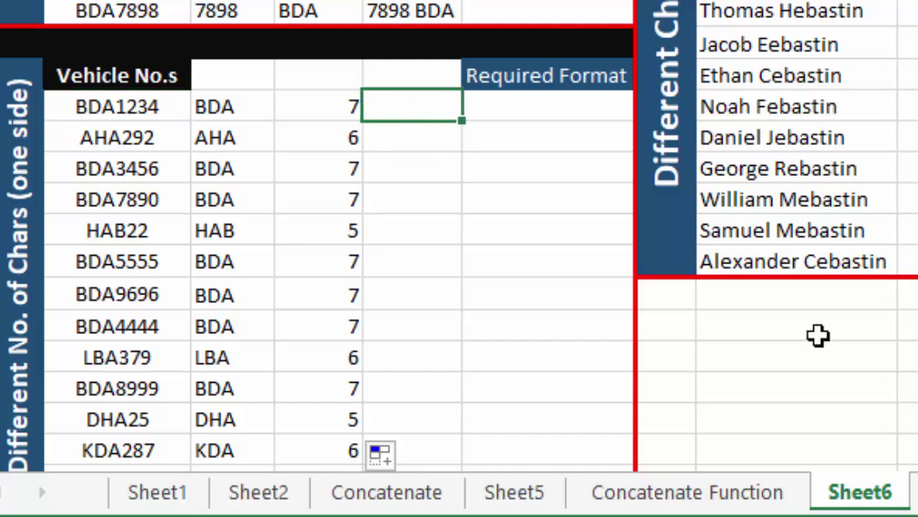
{"action": "type", "text": "=ri"}
{"action": "key", "text": "Tab"}
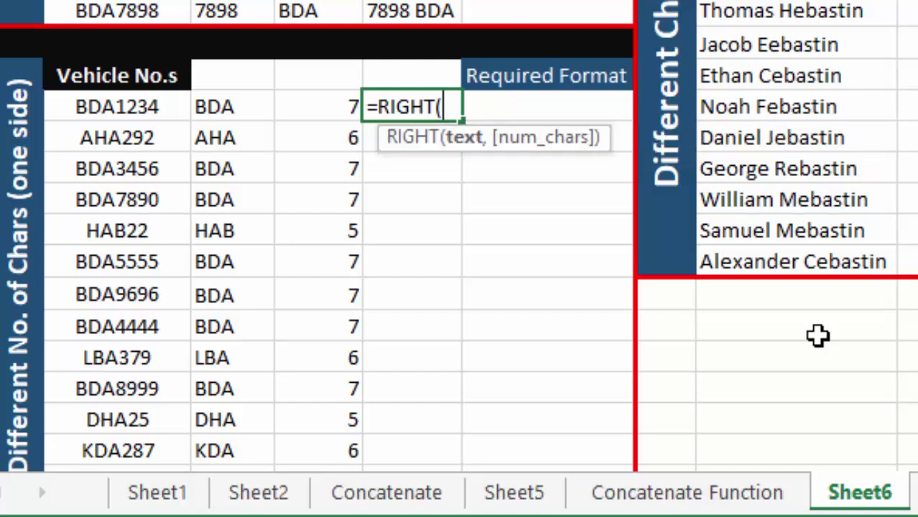
{"action": "left_click", "coordinate": [124, 111]}
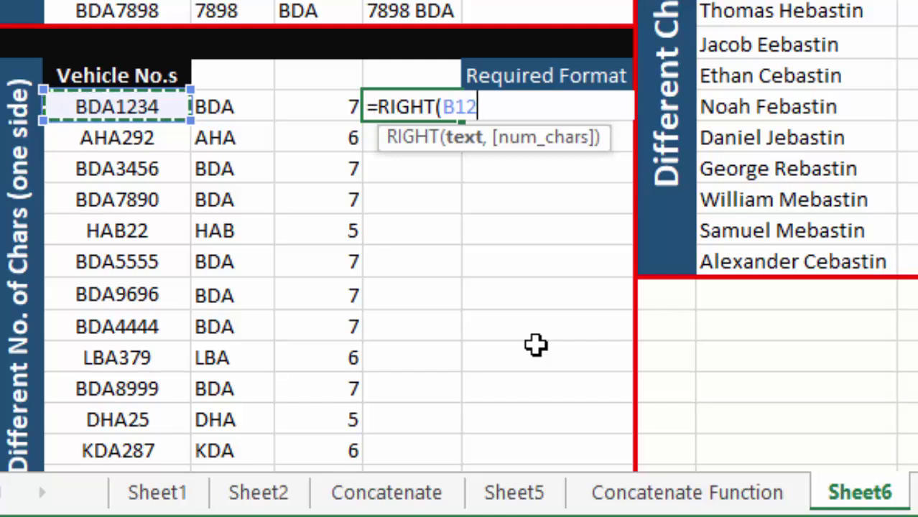
{"action": "type", "text": ","}
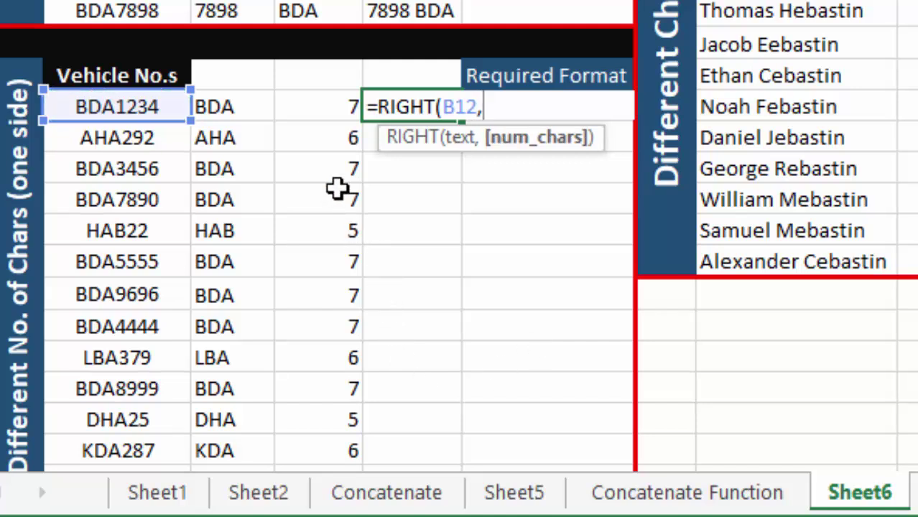
{"action": "left_click", "coordinate": [331, 110]}
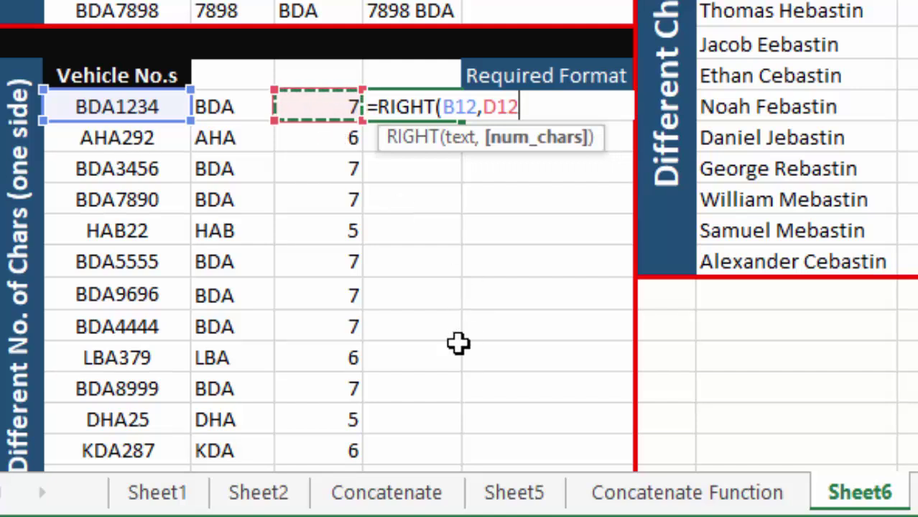
{"action": "type", "text": "-3"}
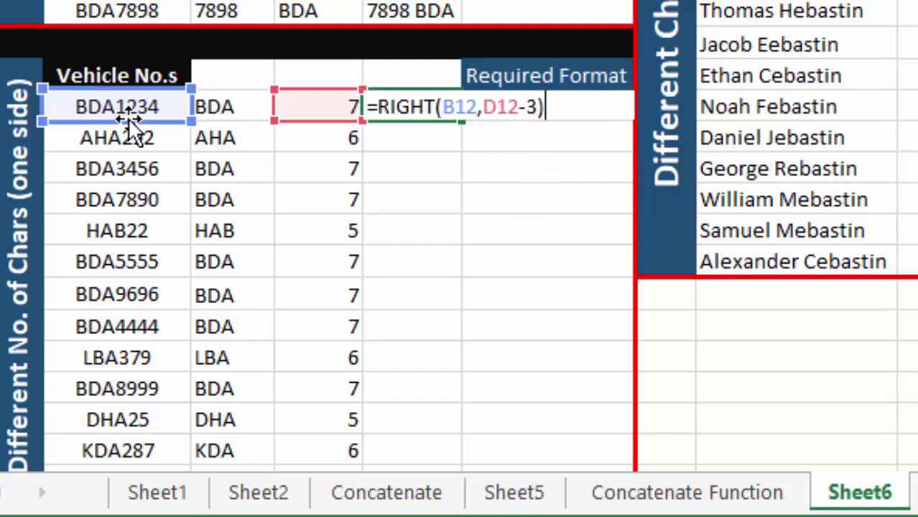
{"action": "key", "text": "Return"}
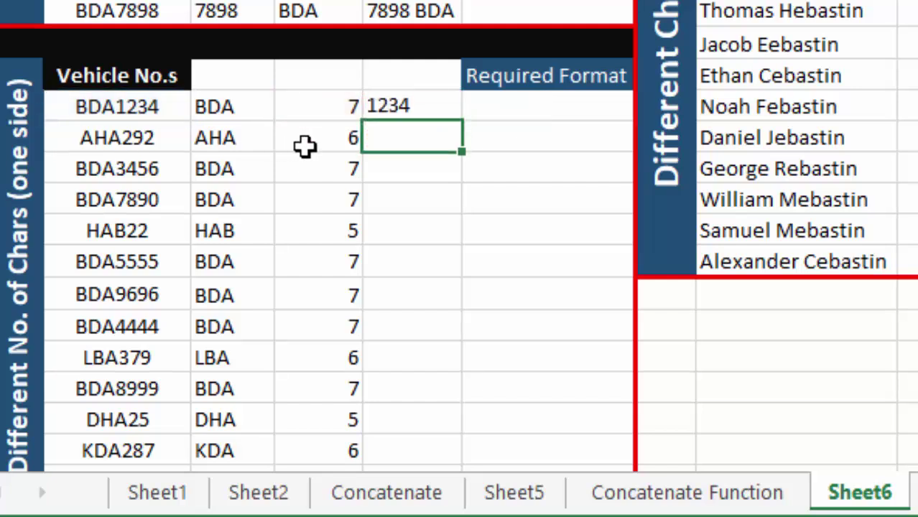
Copy the RIGHT formula from E12 down to E24 and check the extracted digits.
{"action": "left_click", "coordinate": [425, 108]}
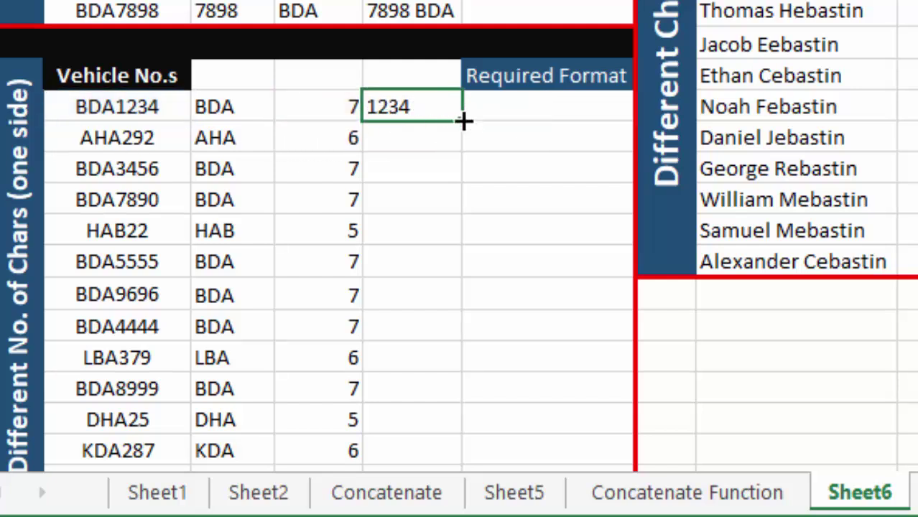
{"action": "left_click_drag", "start_coordinate": [462, 122], "coordinate": [447, 438]}
{"action": "left_click", "coordinate": [418, 74]}
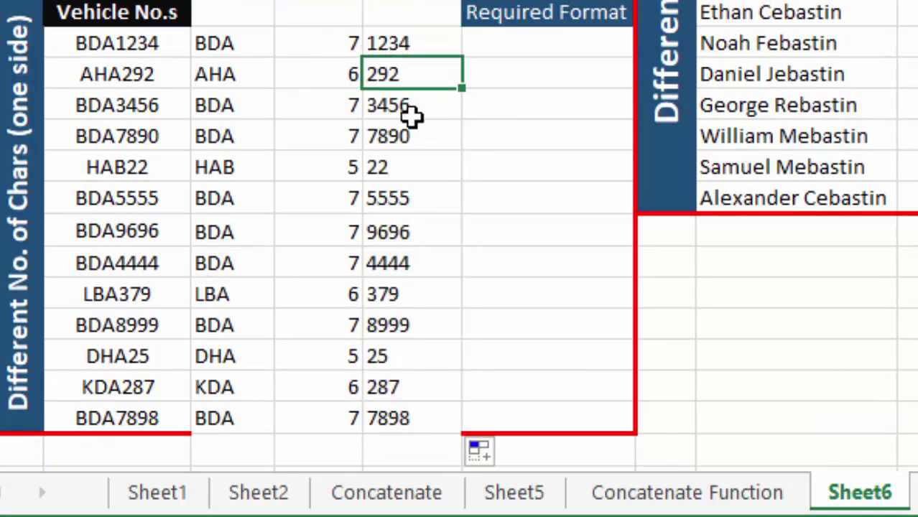
{"action": "left_click", "coordinate": [416, 167]}
{"action": "left_click", "coordinate": [421, 198]}
{"action": "left_click", "coordinate": [420, 263]}
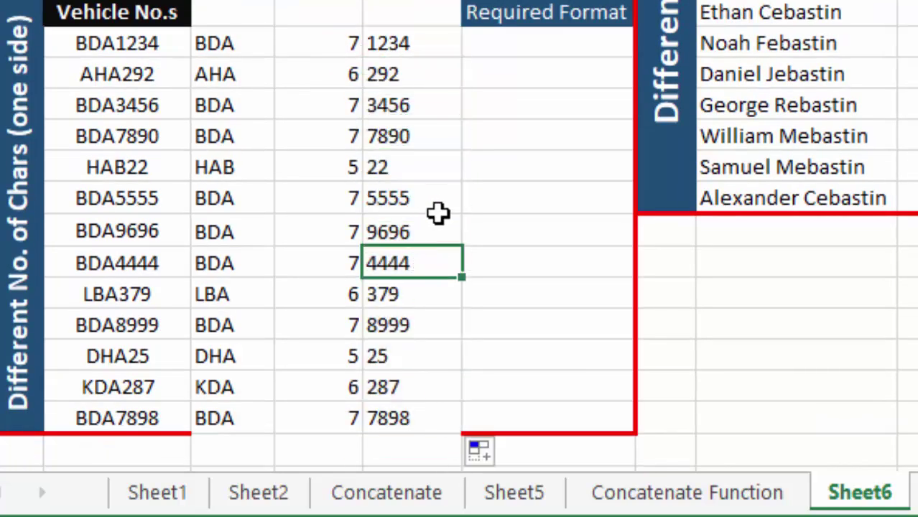
{"action": "scroll", "coordinate": [469, 166], "scroll_direction": "up", "scroll_amount": 1}
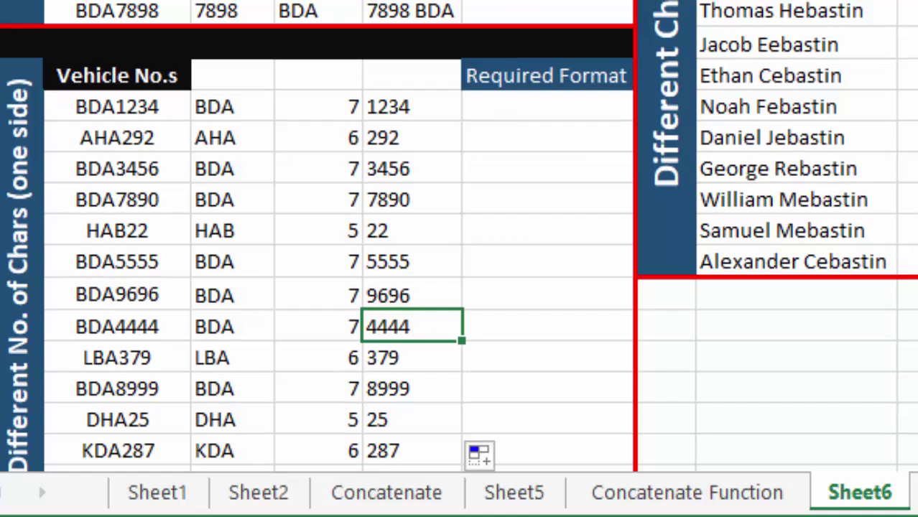
Enter =E12&" "&C12 in F12 under Required Format to join the first vehicle number's digits and letters with a space.
{"action": "left_click", "coordinate": [356, 109]}
{"action": "left_click", "coordinate": [420, 100]}
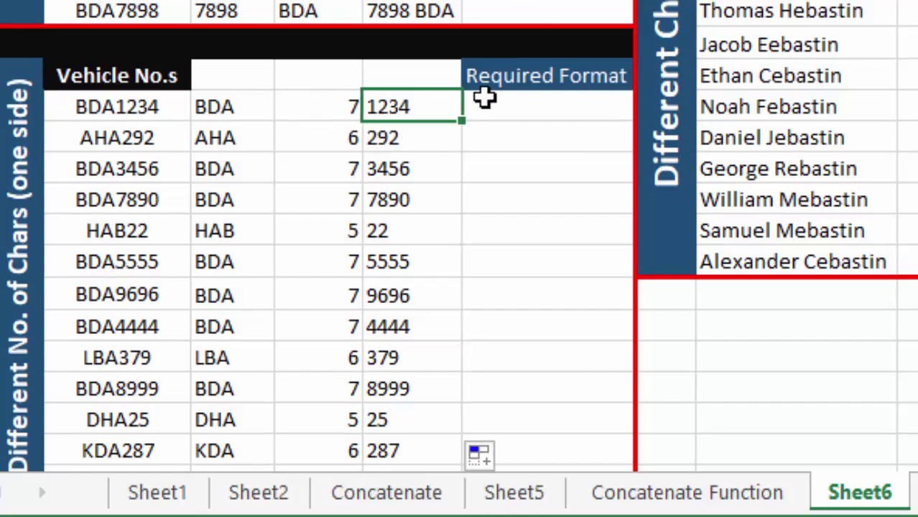
{"action": "left_click", "coordinate": [491, 101]}
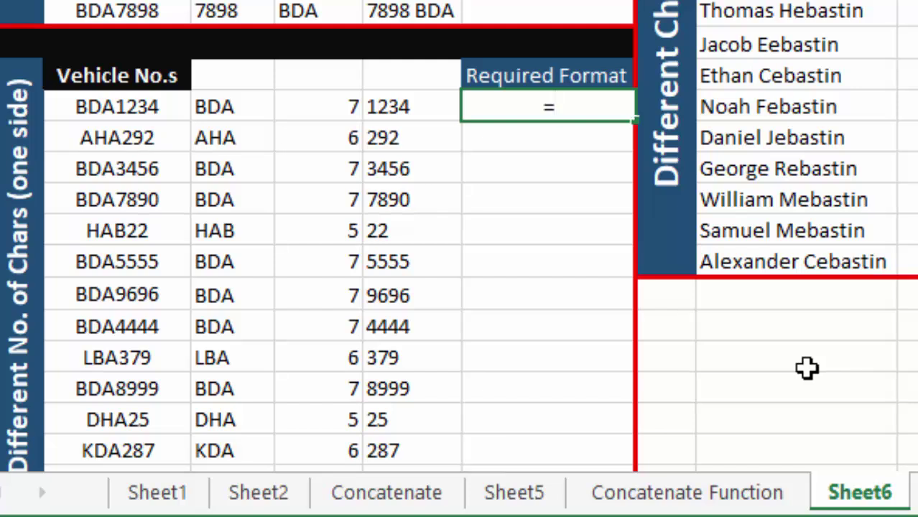
{"action": "type", "text": "="}
{"action": "key", "text": "Left"}
{"action": "type", "text": "&"}
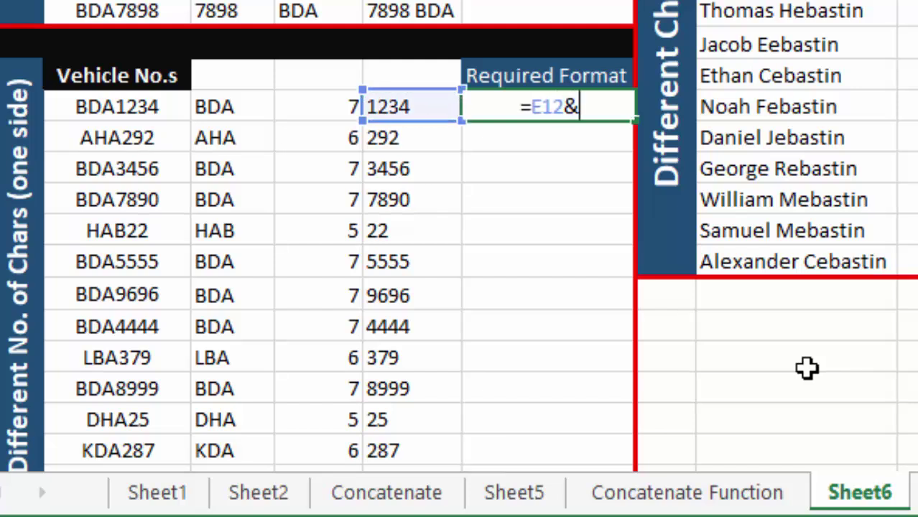
{"action": "type", "text": "\" \""}
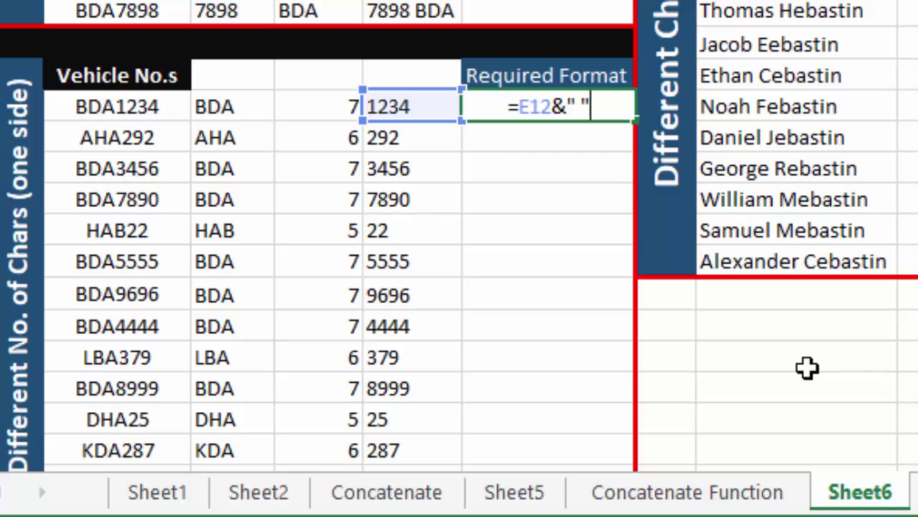
{"action": "type", "text": "7"}
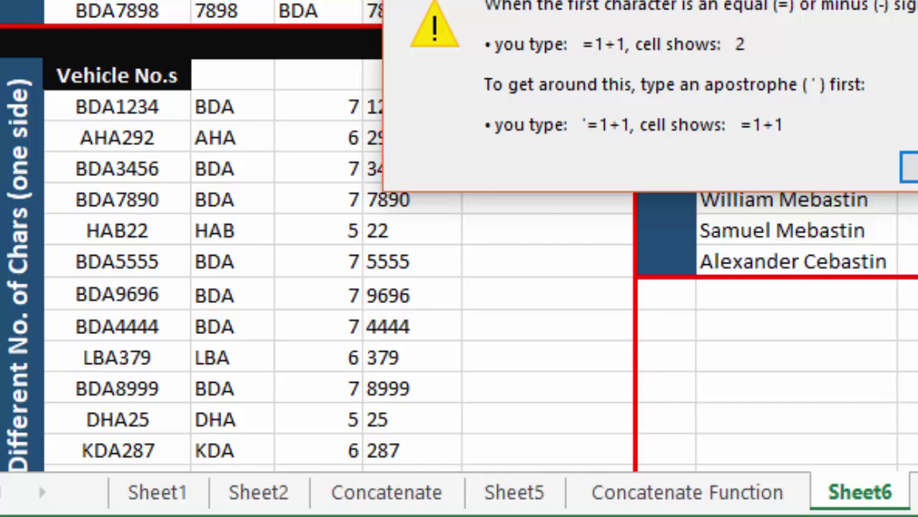
{"action": "key", "text": "Return"}
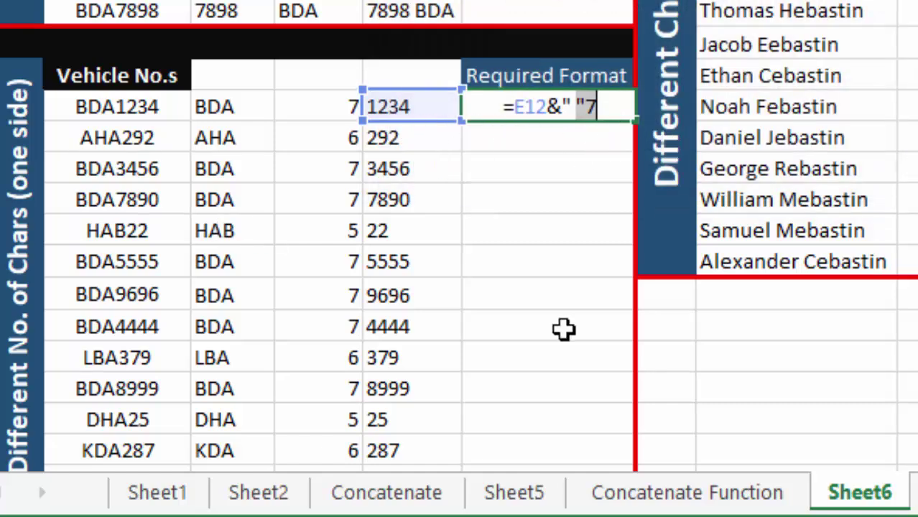
{"action": "key", "text": "BackSpace"}
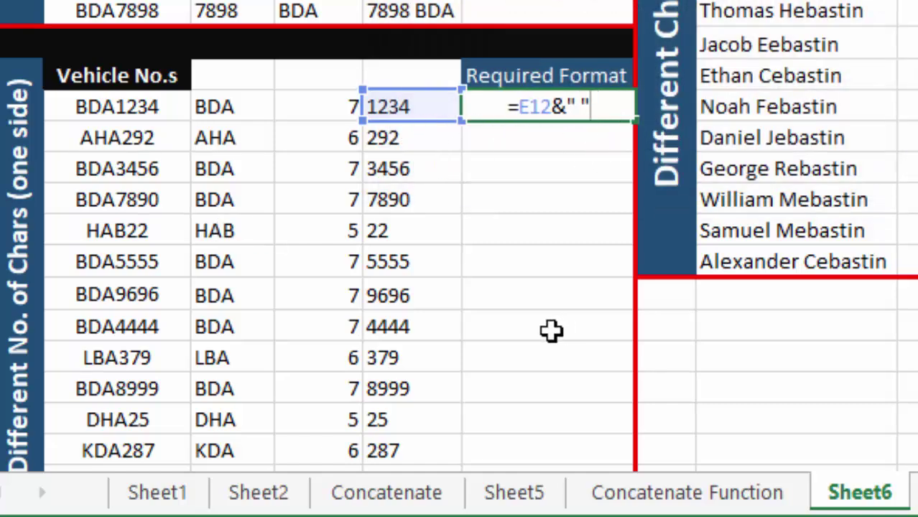
{"action": "type", "text": "&"}
{"action": "left_click", "coordinate": [244, 107]}
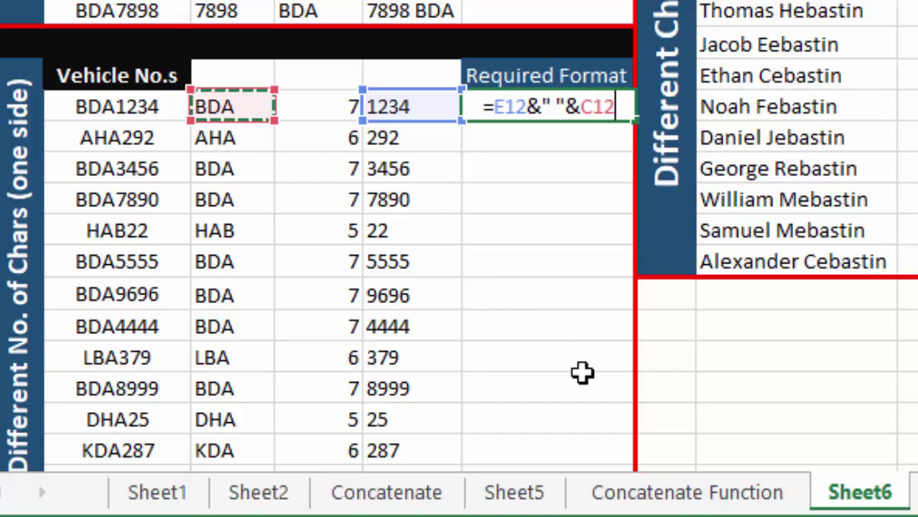
{"action": "key", "text": "Return"}
{"action": "left_click", "coordinate": [590, 104]}
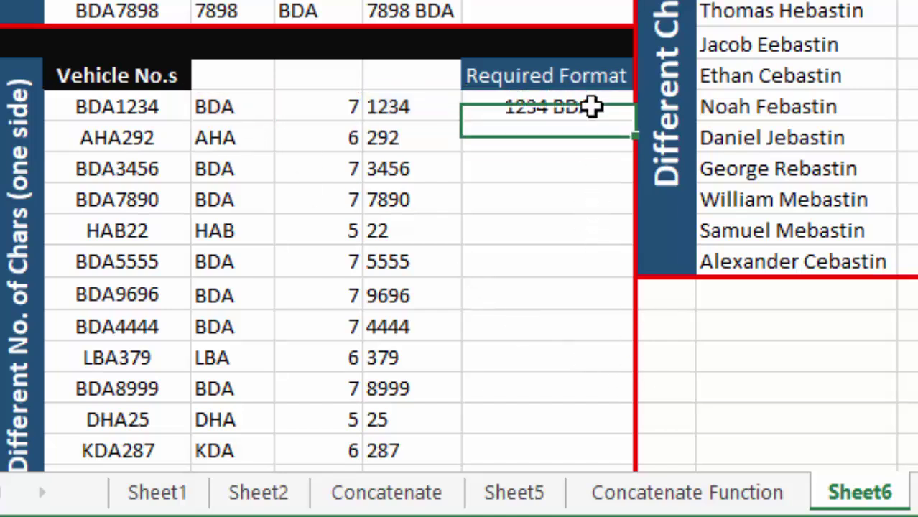
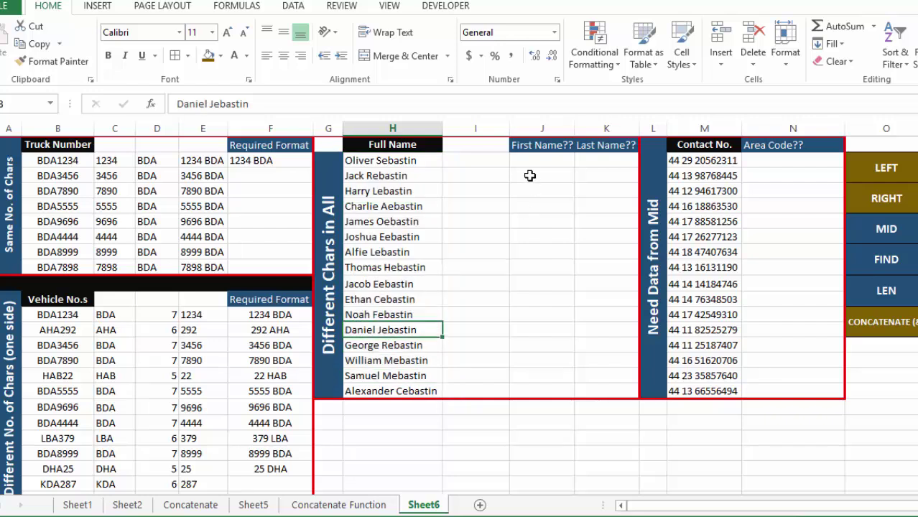
Examine the Full Name entries and the empty First Name and Last Name columns to see how the name lengths differ.
{"action": "left_click", "coordinate": [531, 165]}
{"action": "left_click", "coordinate": [584, 160]}
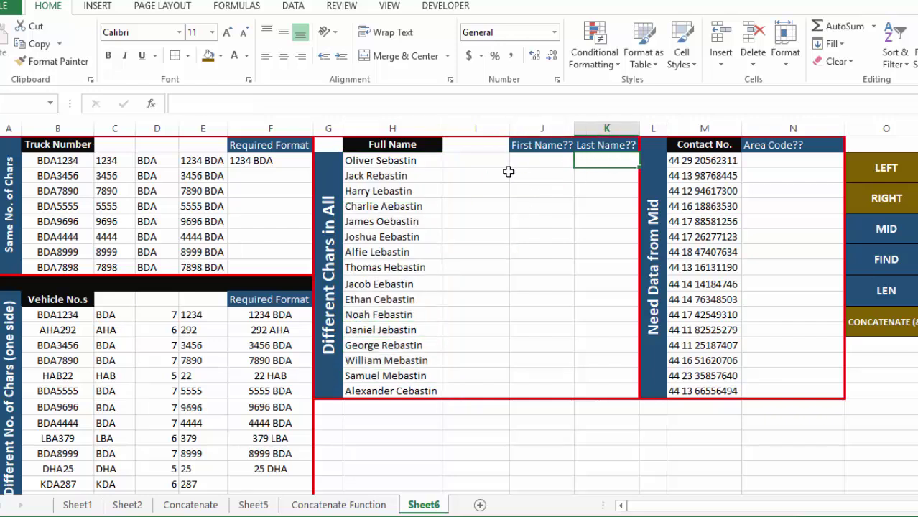
{"action": "left_click_drag", "start_coordinate": [405, 164], "coordinate": [409, 221]}
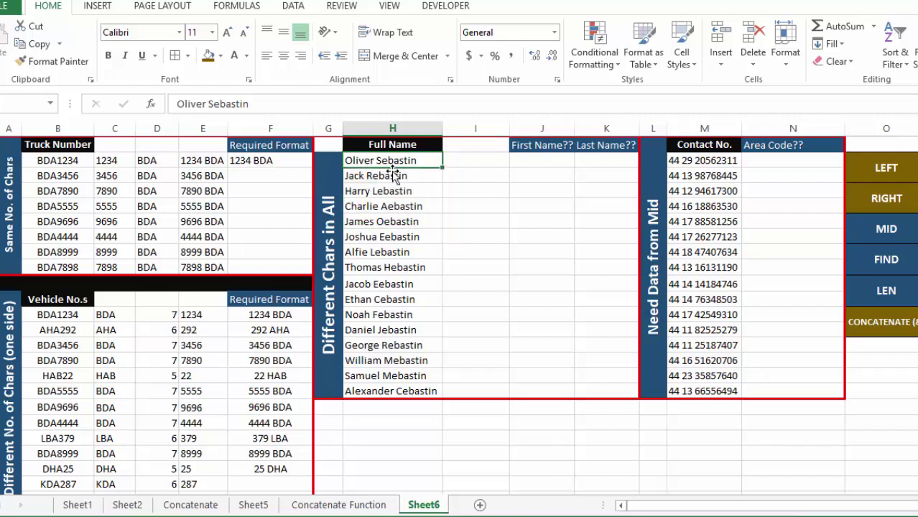
{"action": "left_click", "coordinate": [390, 177]}
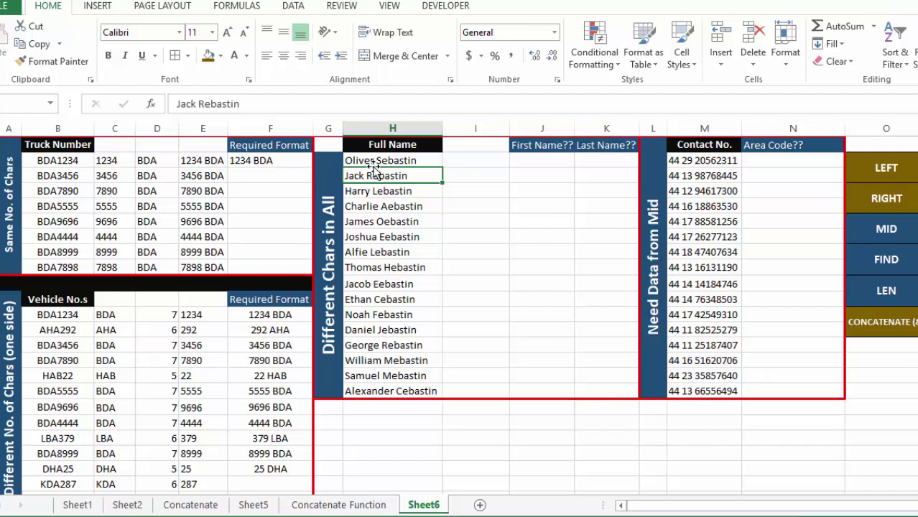
{"action": "left_click", "coordinate": [379, 207]}
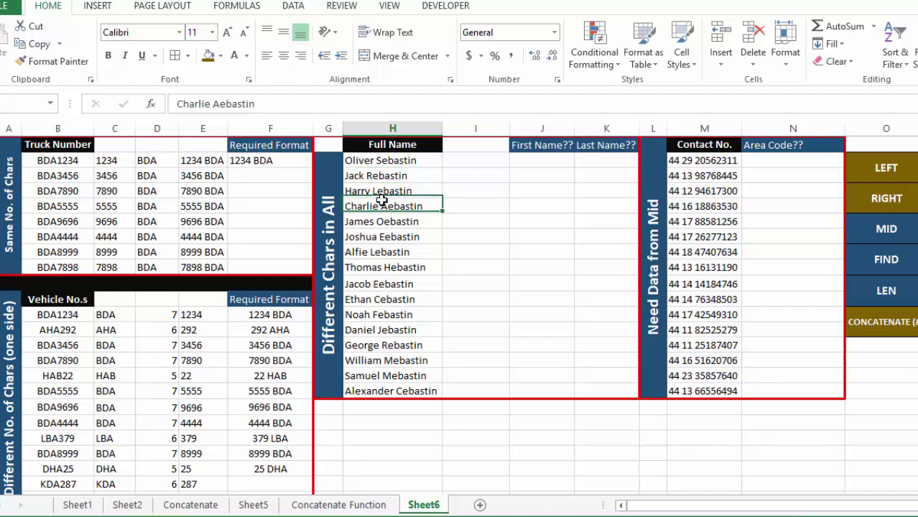
Enter =FIND(" ",H2) in I2 to locate the space in the first full name.
{"action": "left_click", "coordinate": [484, 156]}
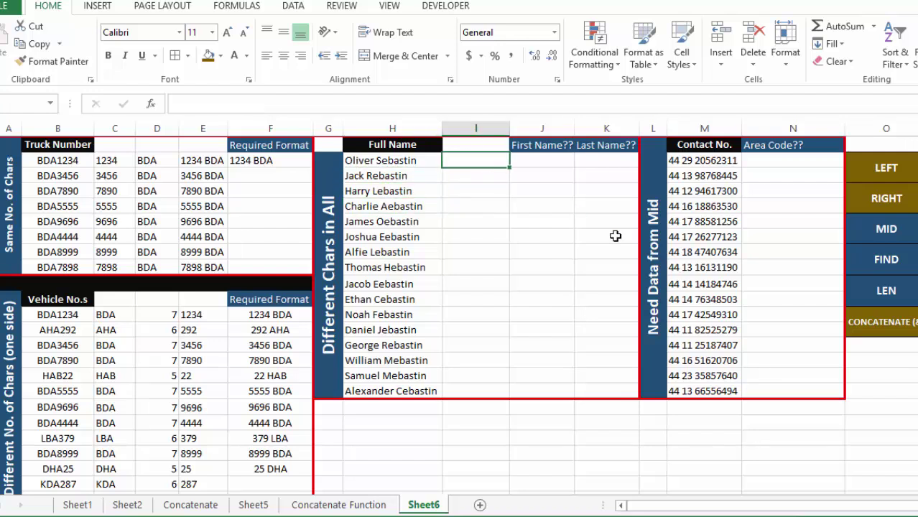
{"action": "type", "text": "=FIND("}
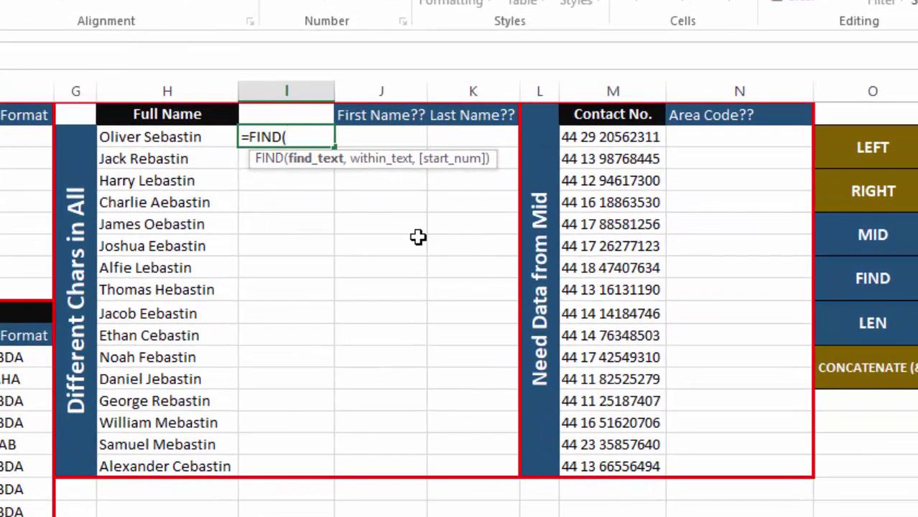
{"action": "type", "text": "\""}
{"action": "type", "text": " \""}
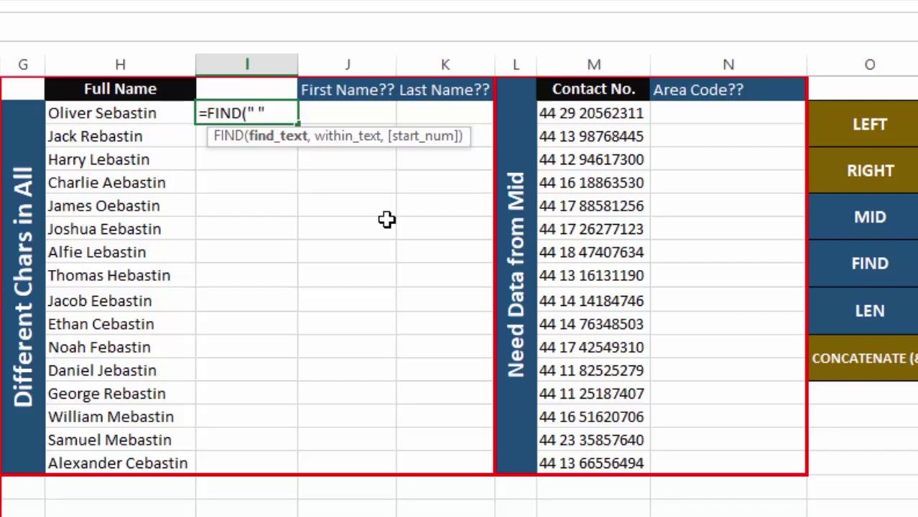
{"action": "type", "text": ","}
{"action": "left_click", "coordinate": [159, 114]}
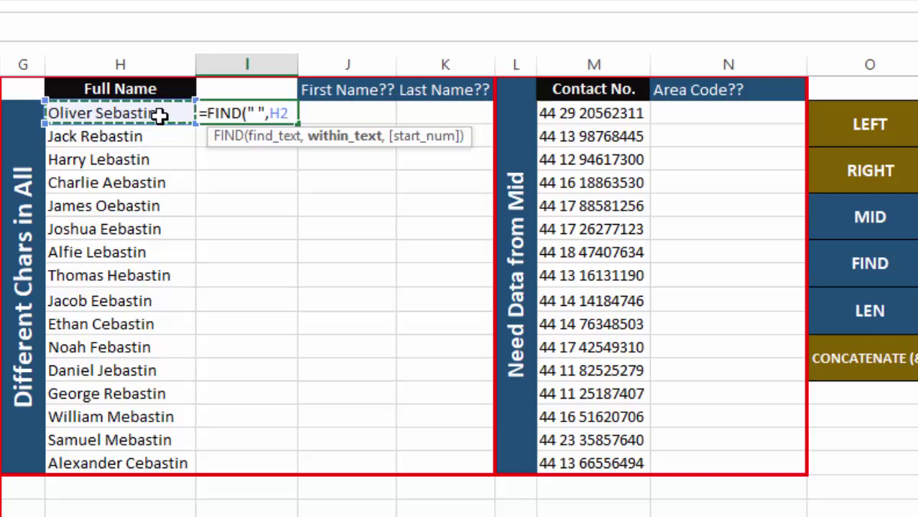
{"action": "type", "text": ")"}
{"action": "key", "text": "Return"}
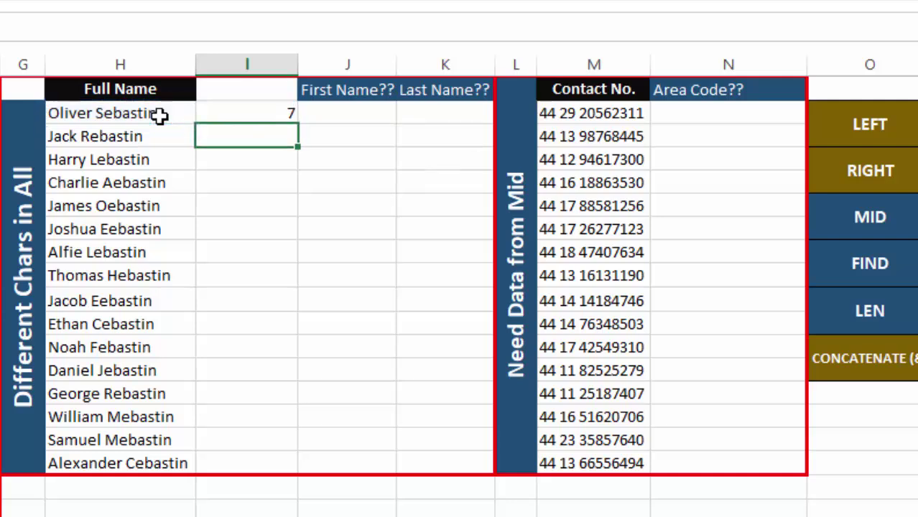
Copy the FIND formula from I2 down to I17 and check the space positions against the first two full names.
{"action": "left_click", "coordinate": [269, 105]}
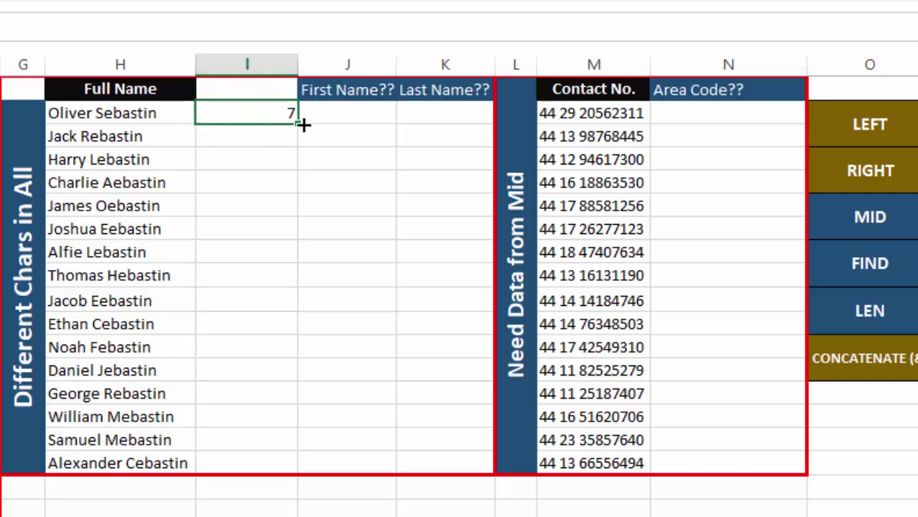
{"action": "left_click_drag", "start_coordinate": [299, 123], "coordinate": [274, 463]}
{"action": "left_click", "coordinate": [240, 131]}
{"action": "left_click", "coordinate": [133, 133]}
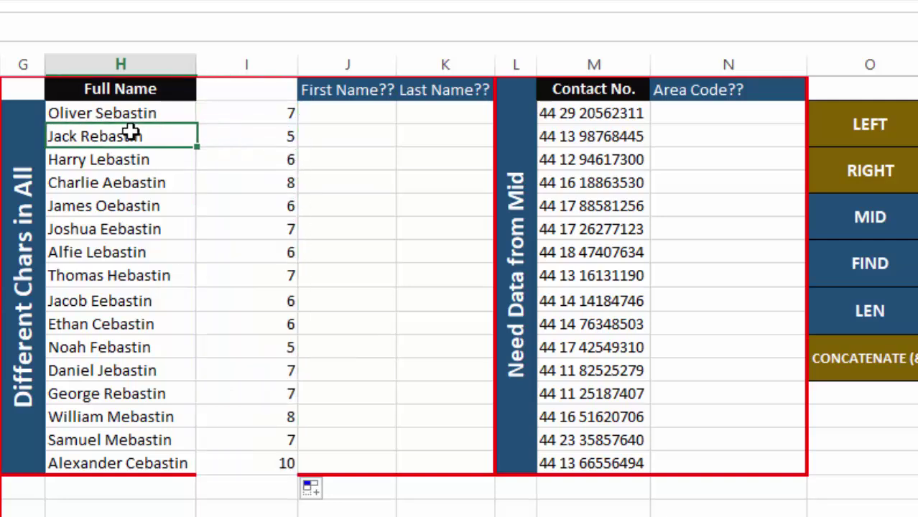
{"action": "left_click", "coordinate": [262, 139]}
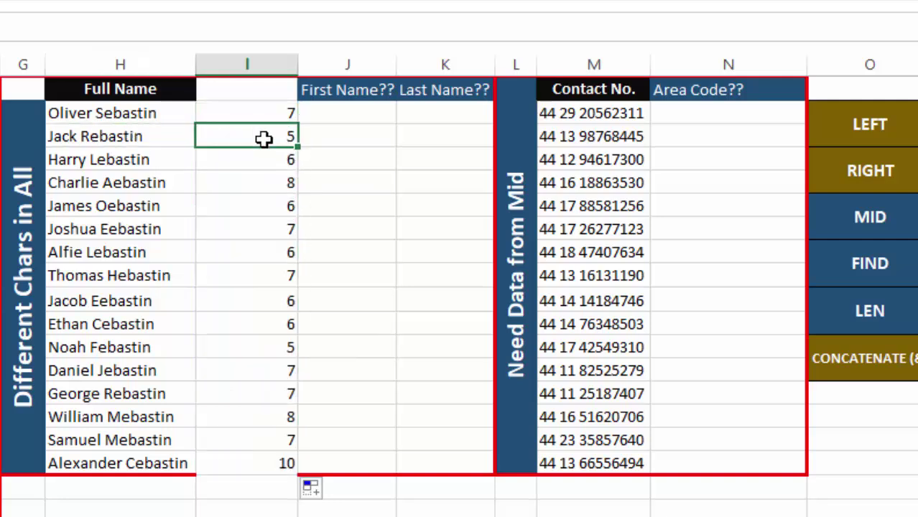
{"action": "left_click", "coordinate": [127, 129]}
{"action": "left_click", "coordinate": [279, 115]}
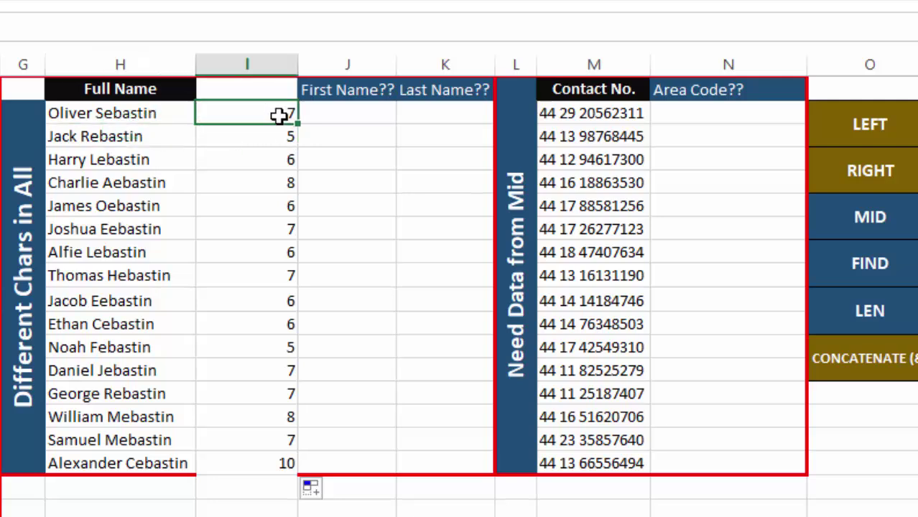
{"action": "left_click", "coordinate": [95, 115]}
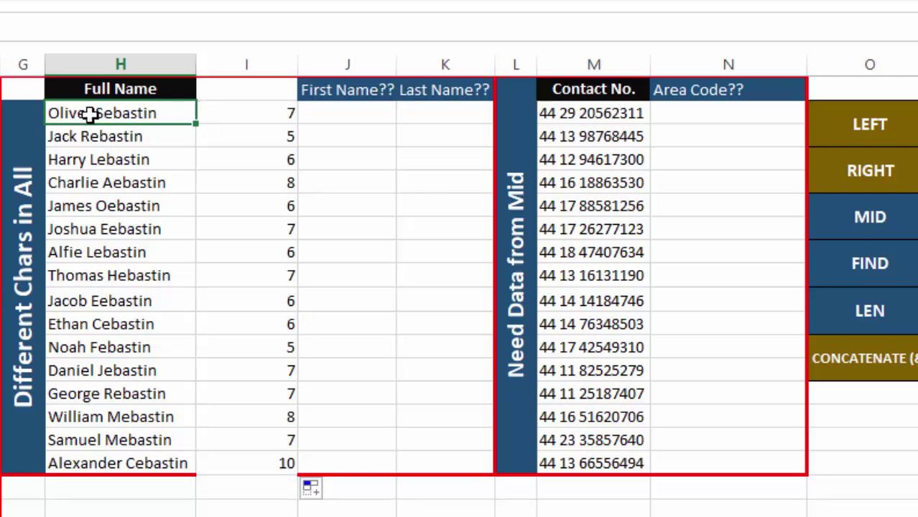
Enter =LEFT(H2,I2-1) in J2 to extract the first name from the first full name.
{"action": "left_click", "coordinate": [365, 113]}
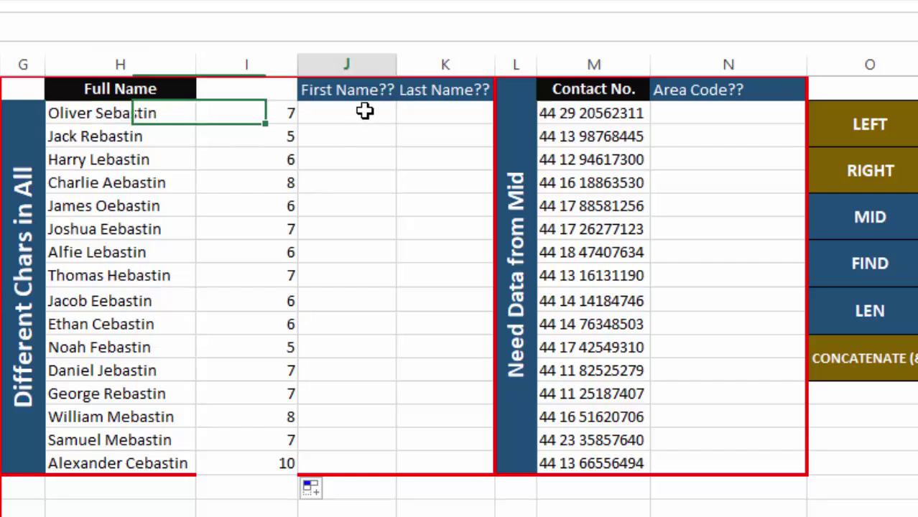
{"action": "type", "text": "=l"}
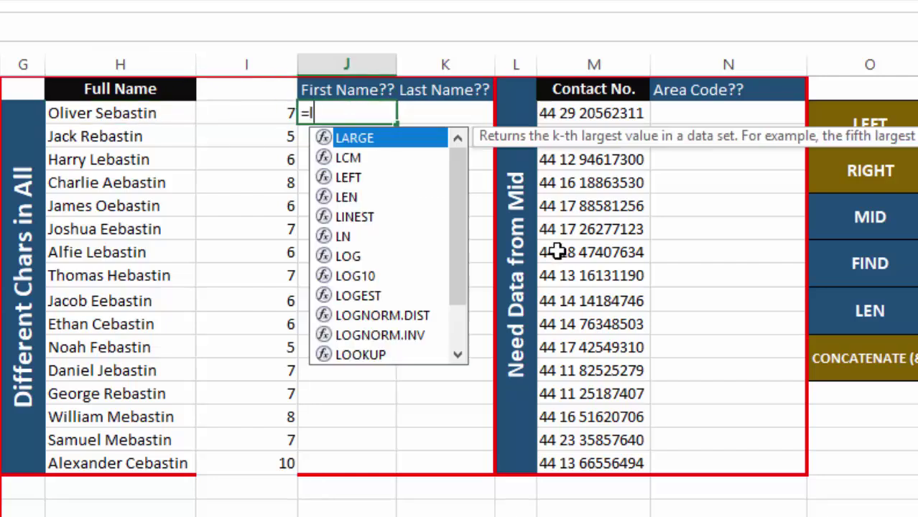
{"action": "type", "text": "e"}
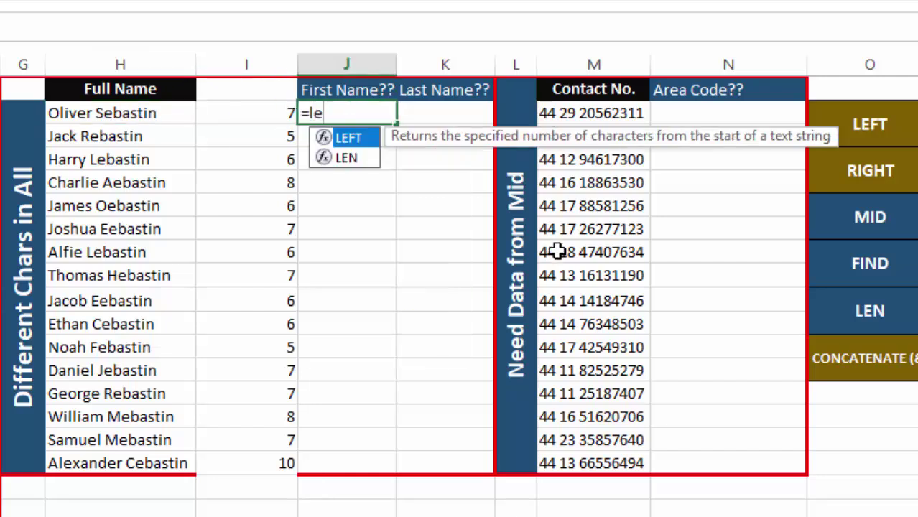
{"action": "type", "text": "ft"}
{"action": "key", "text": "Tab"}
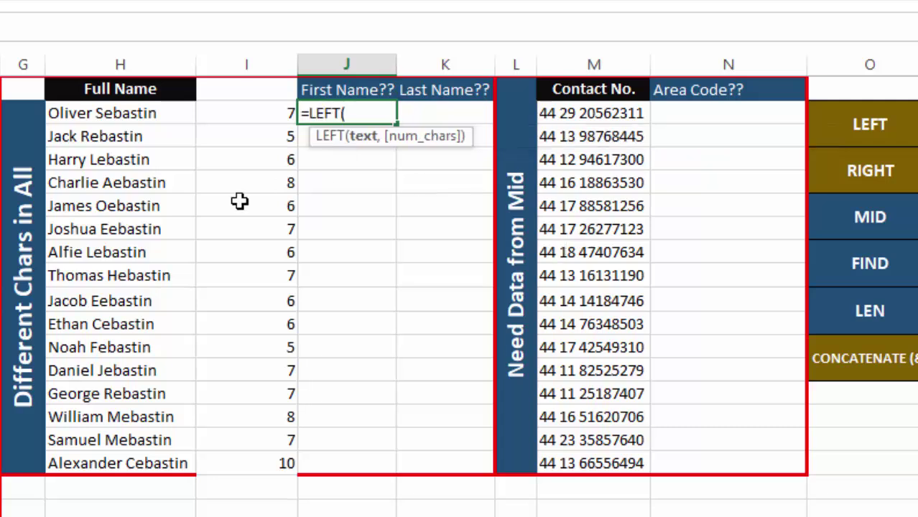
{"action": "left_click", "coordinate": [160, 113]}
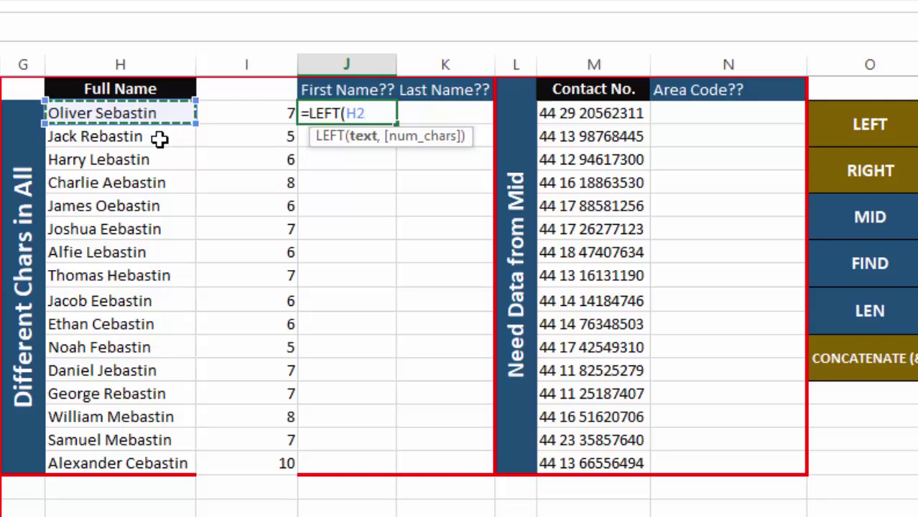
{"action": "type", "text": ","}
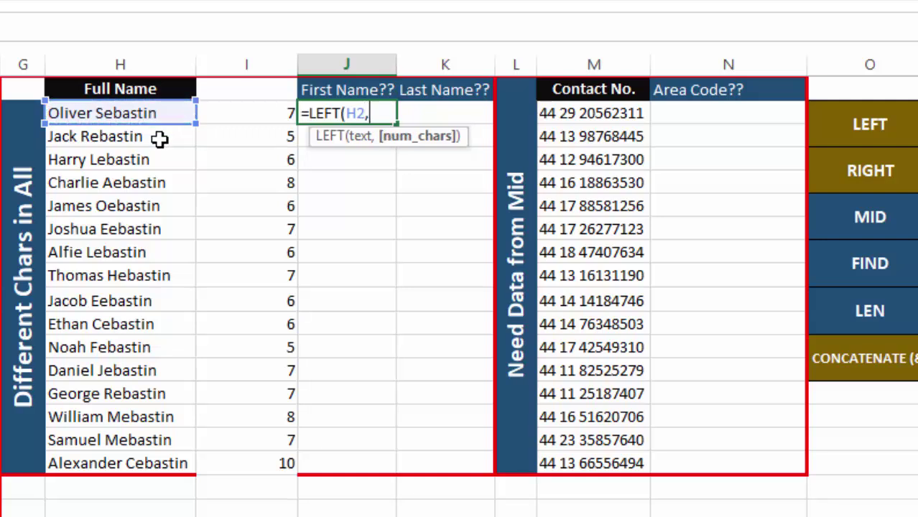
{"action": "left_click", "coordinate": [256, 113]}
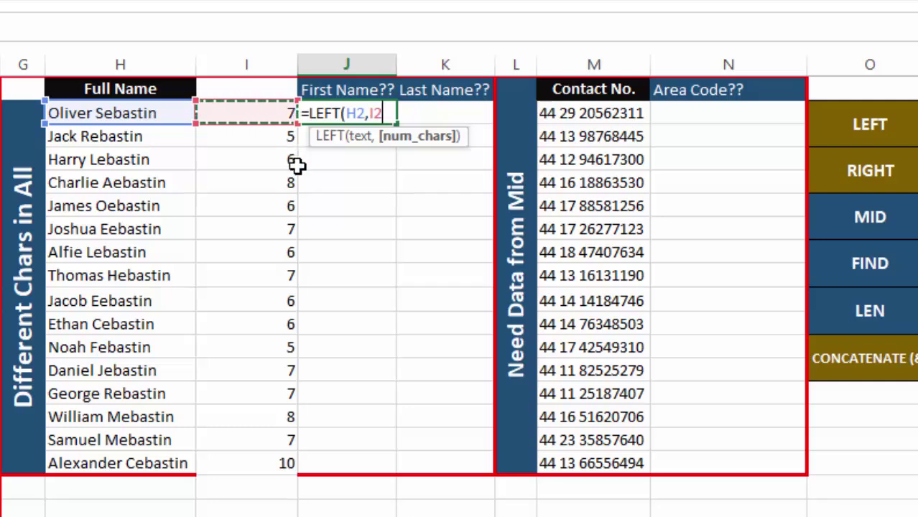
{"action": "type", "text": "-1"}
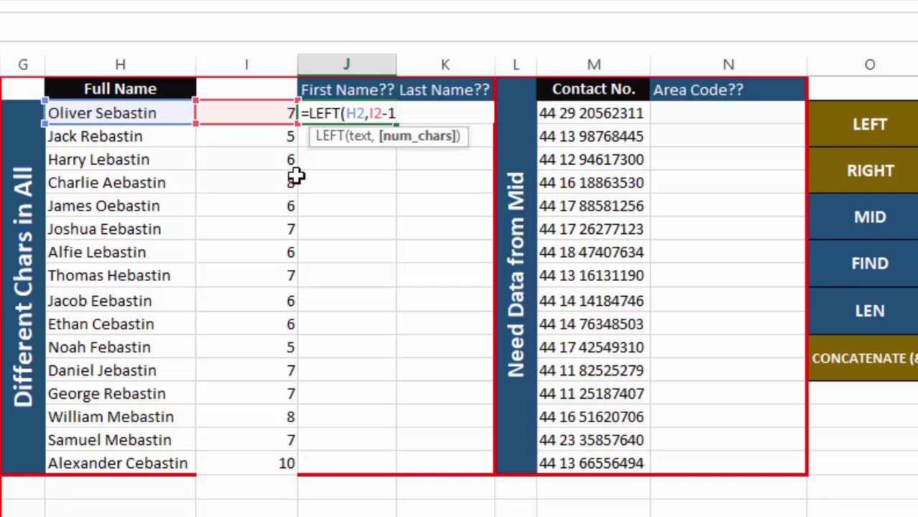
{"action": "type", "text": ")"}
{"action": "key", "text": "Return"}
Copy the LEFT formula from J2 down to J17 and check the extracted first names against the Full Name column.
{"action": "left_click", "coordinate": [375, 120]}
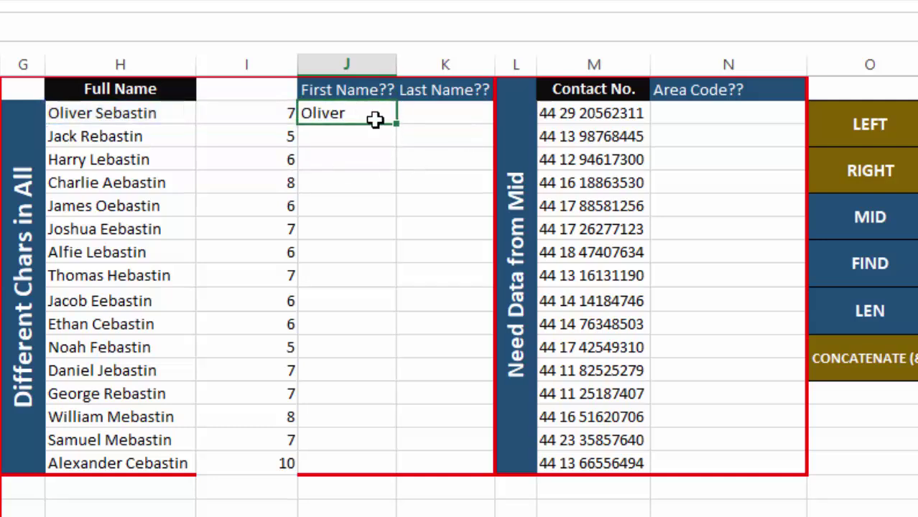
{"action": "left_click_drag", "start_coordinate": [397, 125], "coordinate": [377, 467]}
{"action": "left_click", "coordinate": [334, 138]}
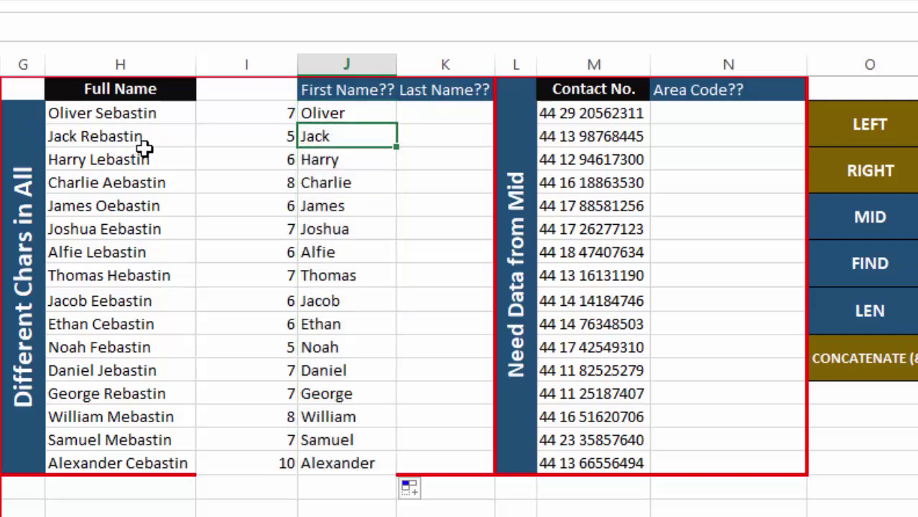
{"action": "left_click", "coordinate": [355, 160]}
{"action": "left_click", "coordinate": [123, 162]}
{"action": "left_click", "coordinate": [359, 206]}
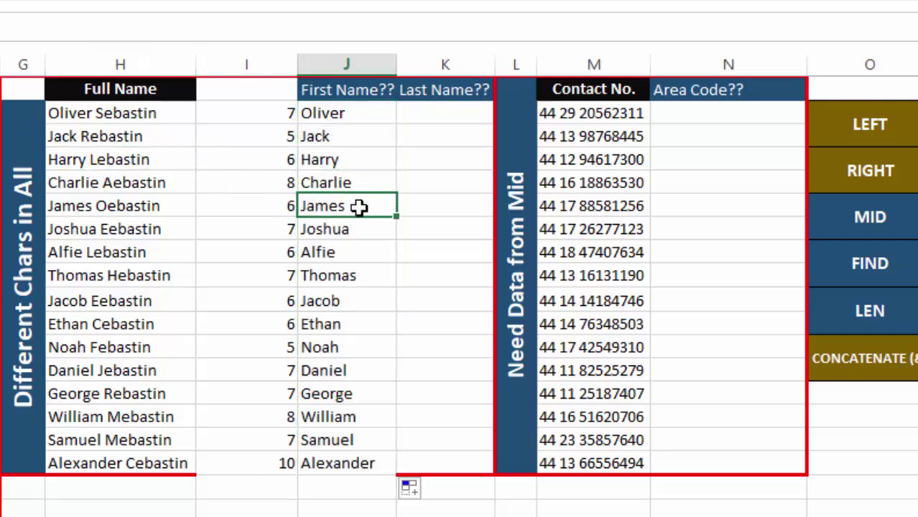
Check the remaining extracted first names against the Full Name column and select K2.
{"action": "left_click", "coordinate": [341, 252]}
{"action": "left_click", "coordinate": [338, 371]}
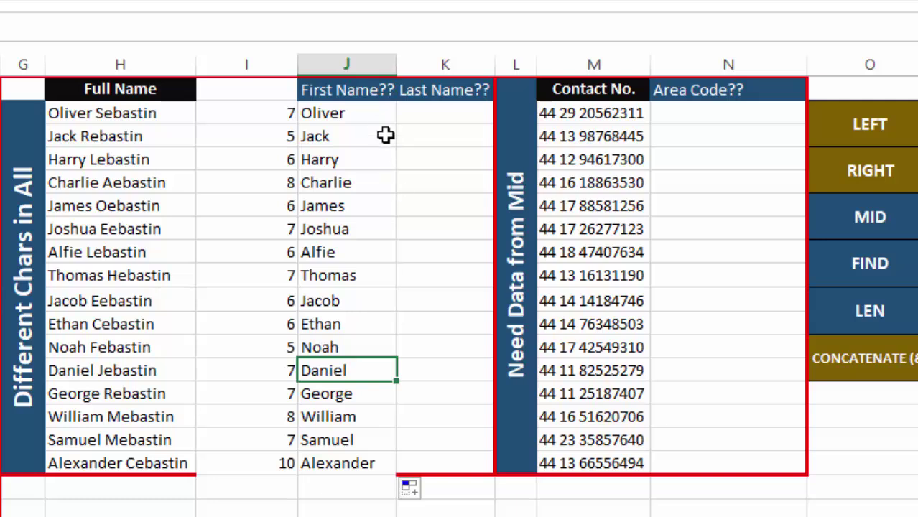
{"action": "left_click_drag", "start_coordinate": [106, 120], "coordinate": [129, 460]}
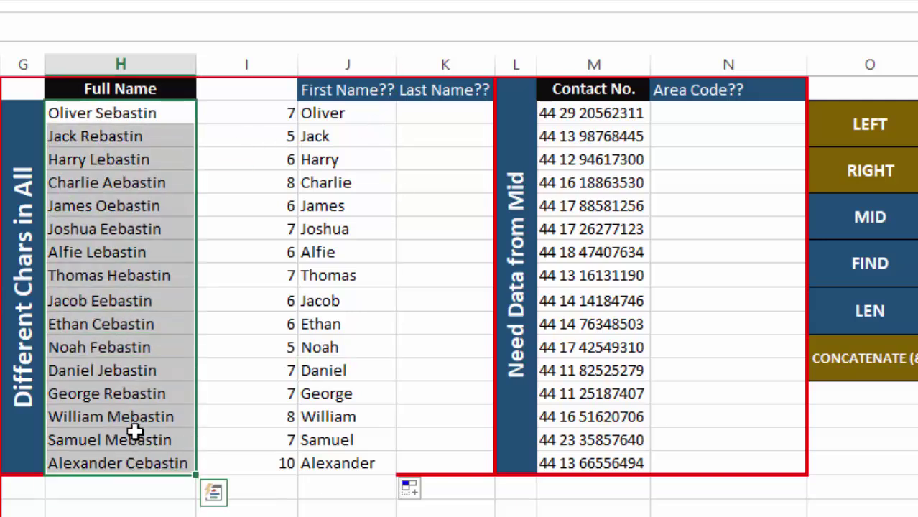
{"action": "left_click", "coordinate": [133, 420]}
{"action": "left_click", "coordinate": [446, 114]}
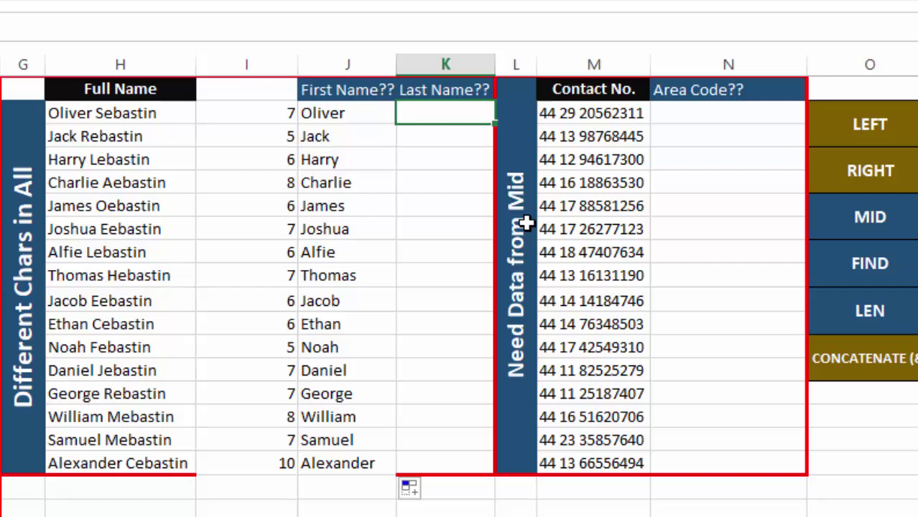
{"action": "type", "text": "="}
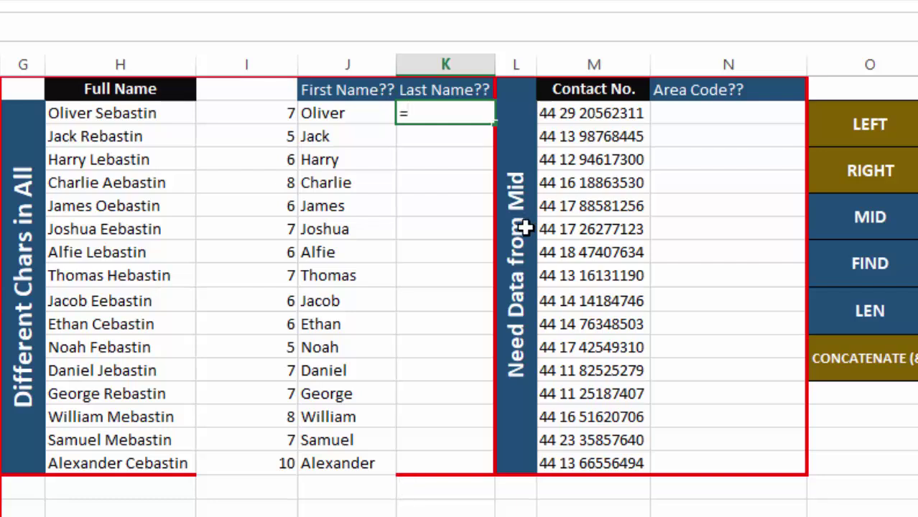
{"action": "type", "text": "right"}
{"action": "key", "text": "Tab"}
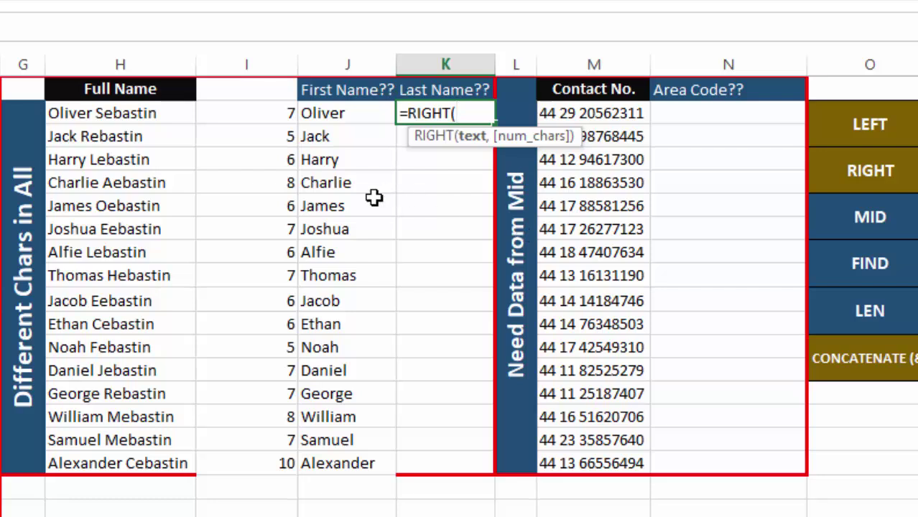
{"action": "left_click", "coordinate": [104, 115]}
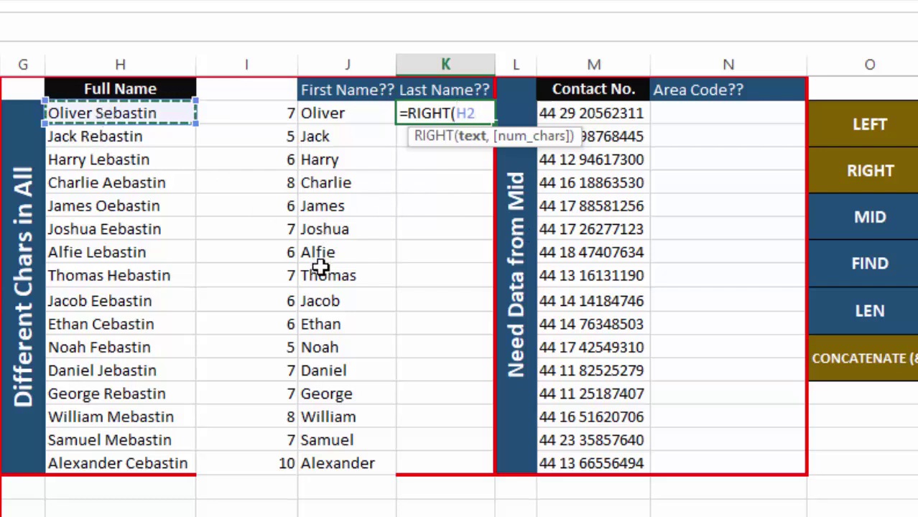
{"action": "type", "text": ","}
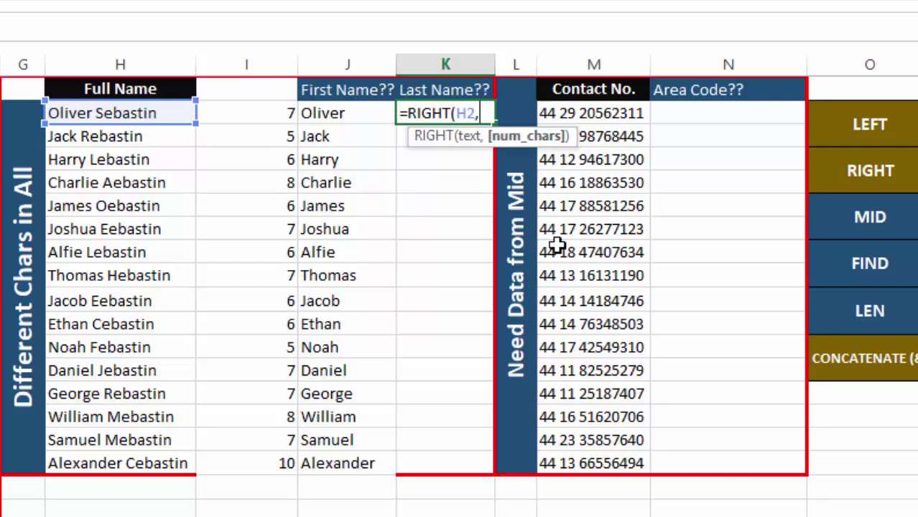
{"action": "type", "text": "len"}
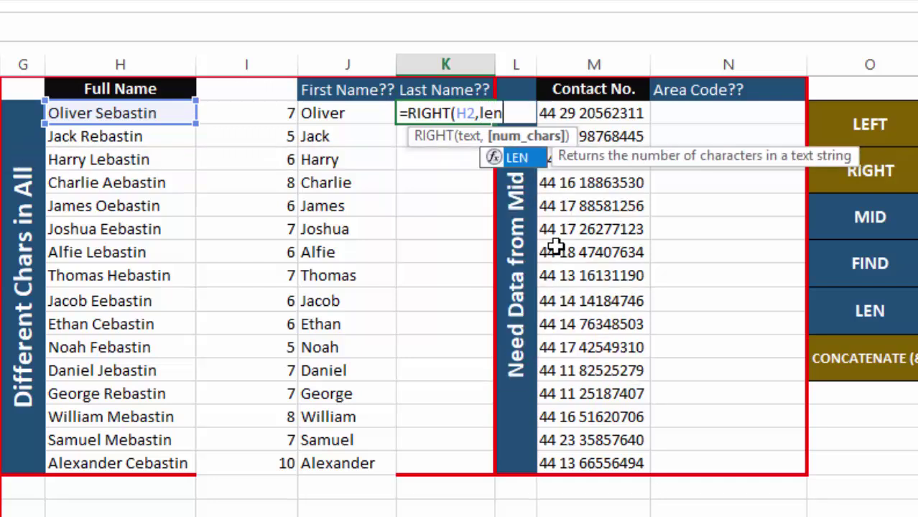
{"action": "key", "text": "Tab"}
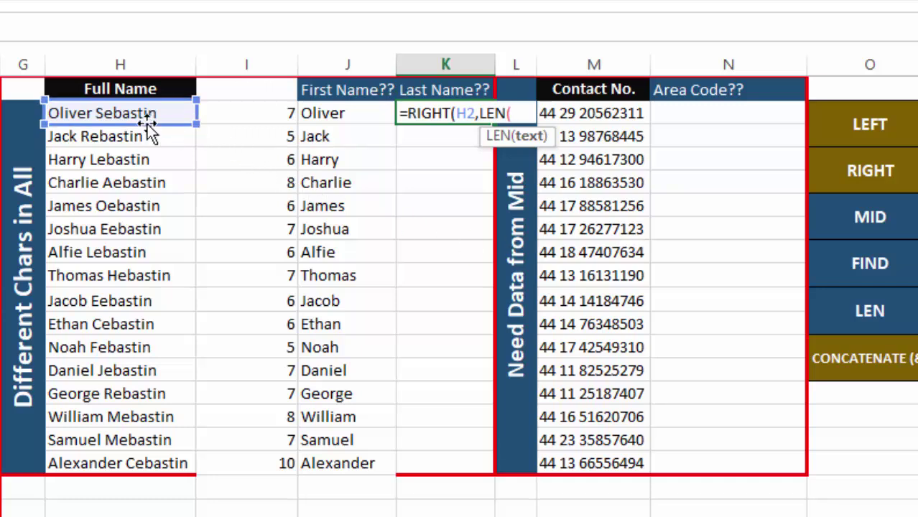
{"action": "left_click_drag", "start_coordinate": [147, 121], "coordinate": [161, 147]}
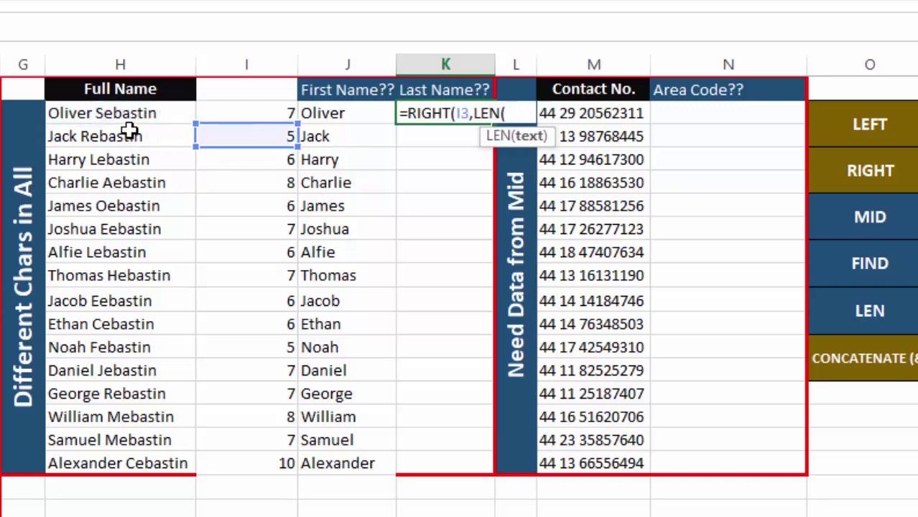
{"action": "left_click", "coordinate": [126, 108]}
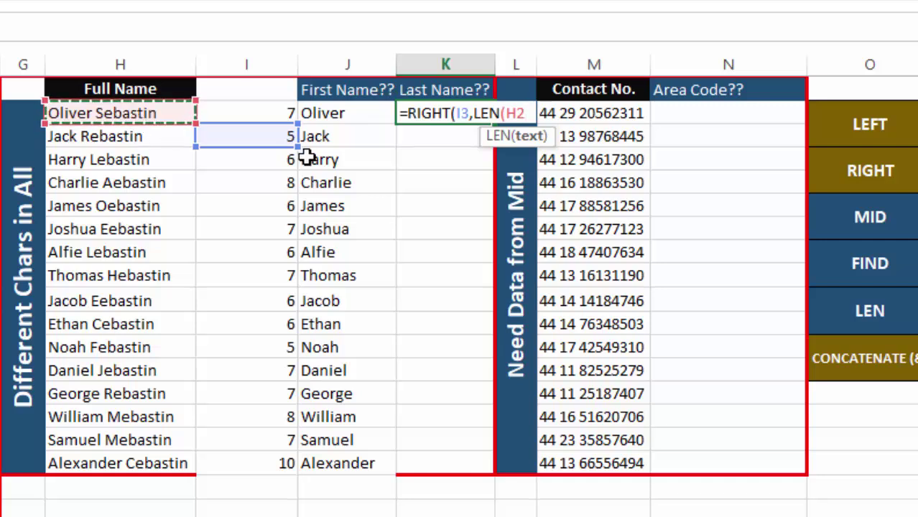
{"action": "left_click_drag", "start_coordinate": [265, 149], "coordinate": [266, 144]}
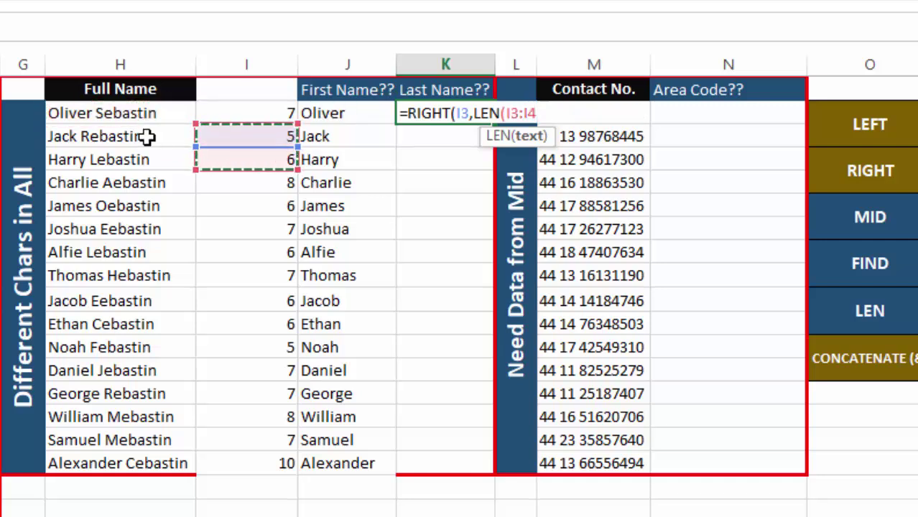
{"action": "key", "text": "Escape"}
Enter =RIGHT(H2,LEN(H2)-I2) in K2 to extract the last name from the first full name.
{"action": "type", "text": "="}
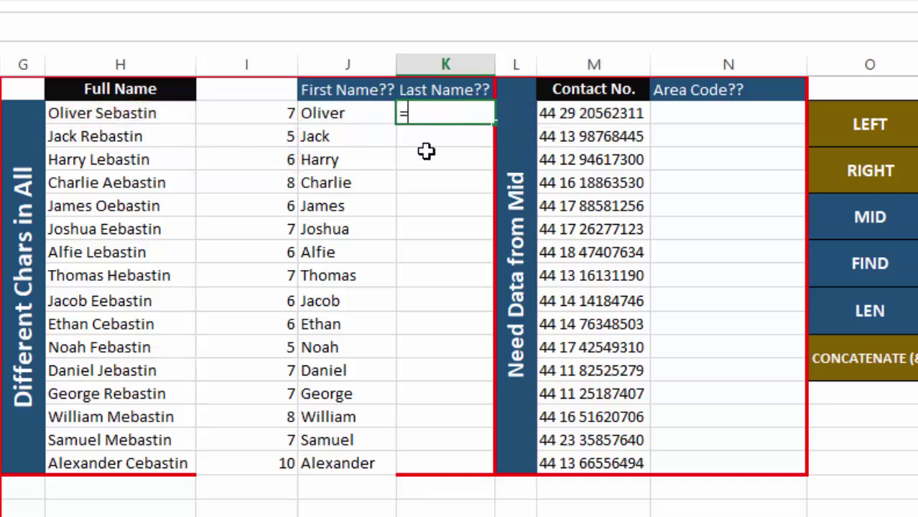
{"action": "type", "text": "right"}
{"action": "key", "text": "Tab"}
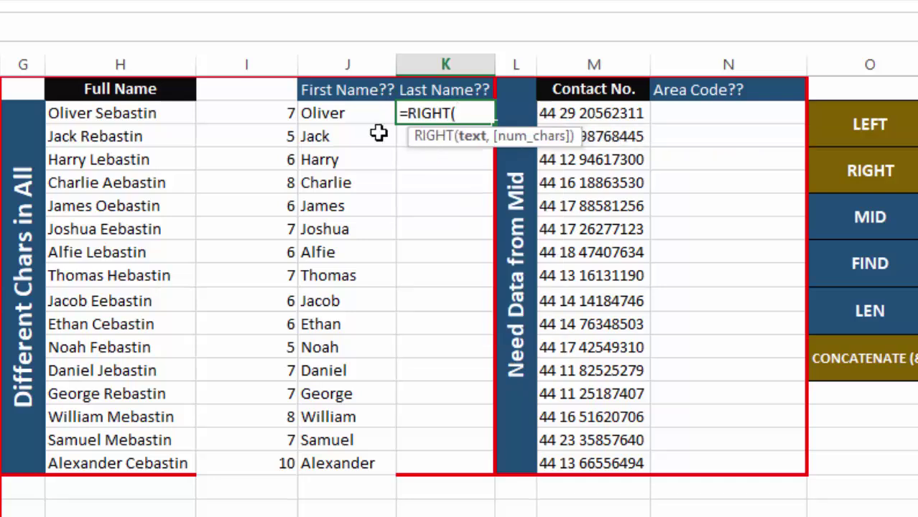
{"action": "left_click", "coordinate": [158, 113]}
{"action": "type", "text": ","}
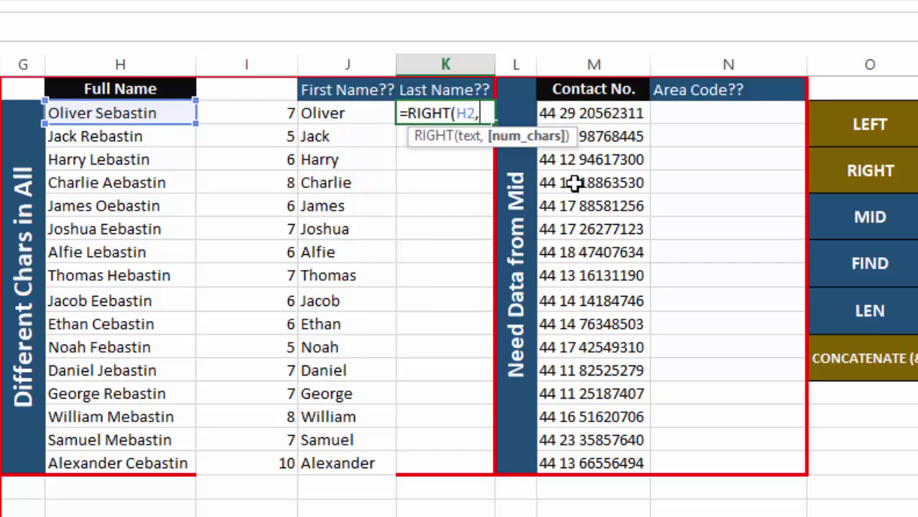
{"action": "type", "text": "len"}
{"action": "key", "text": "Tab"}
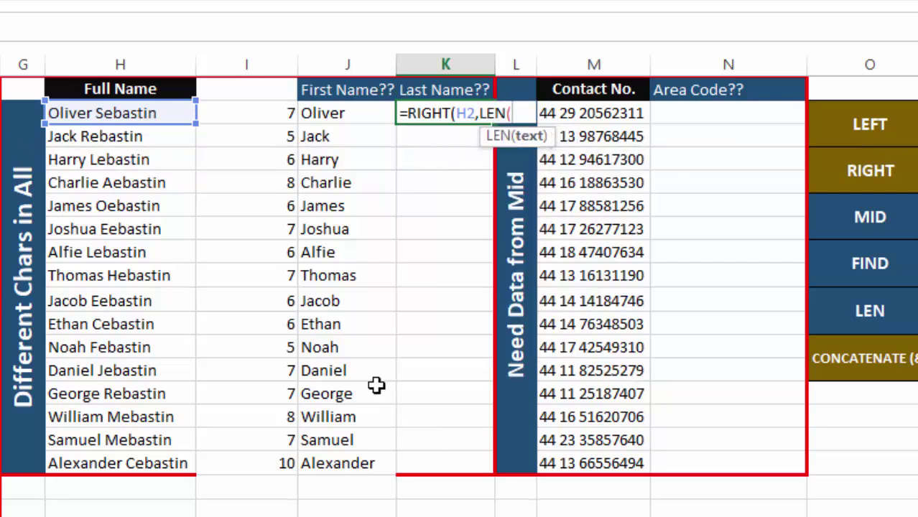
{"action": "left_click", "coordinate": [166, 110]}
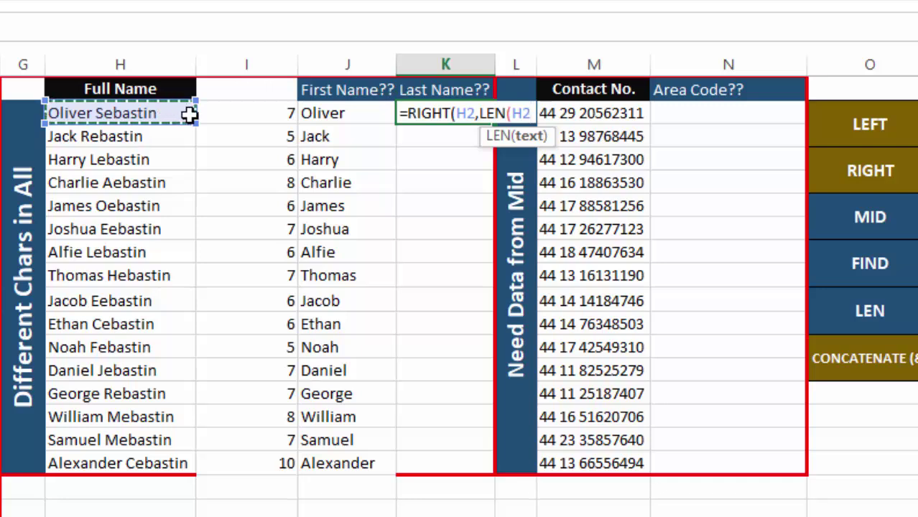
{"action": "type", "text": ")-"}
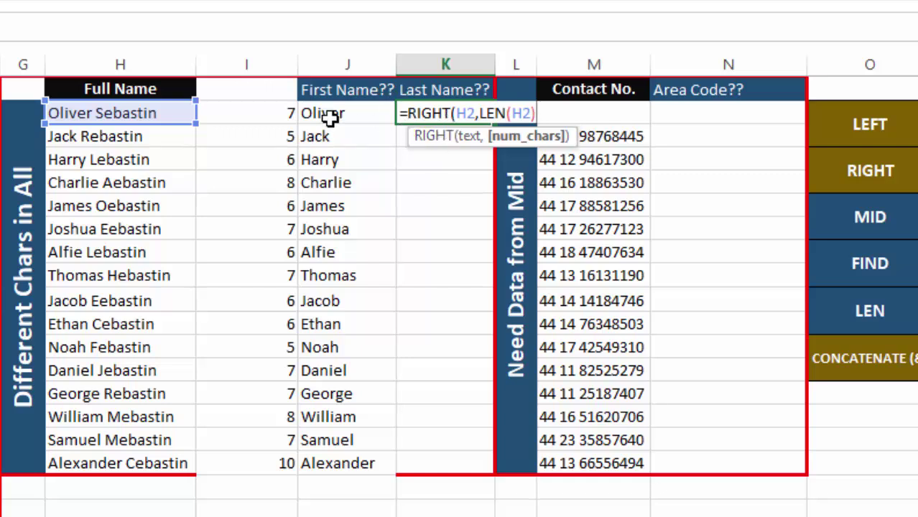
{"action": "left_click", "coordinate": [266, 112]}
{"action": "type", "text": ")"}
{"action": "key", "text": "Return"}
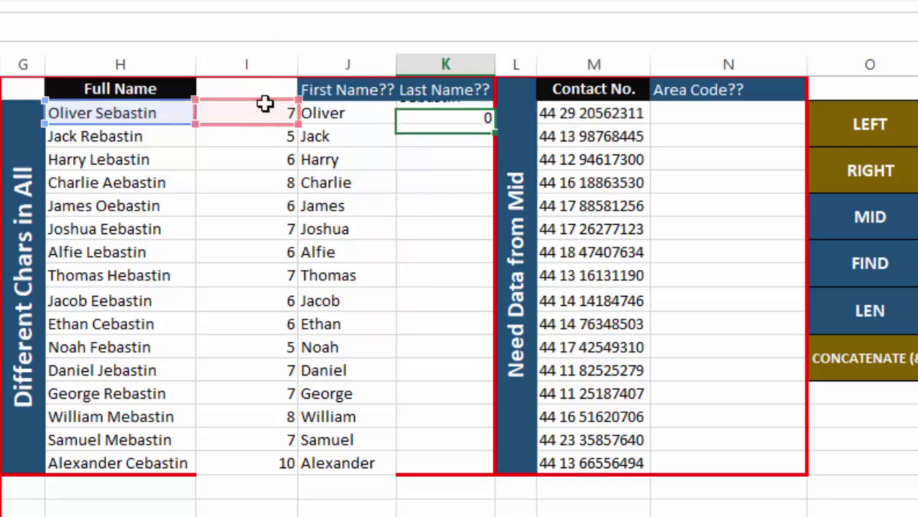
Copy the RIGHT formula from K2 down to K17 and check the extracted last names against the Full Name column.
{"action": "left_click", "coordinate": [452, 113]}
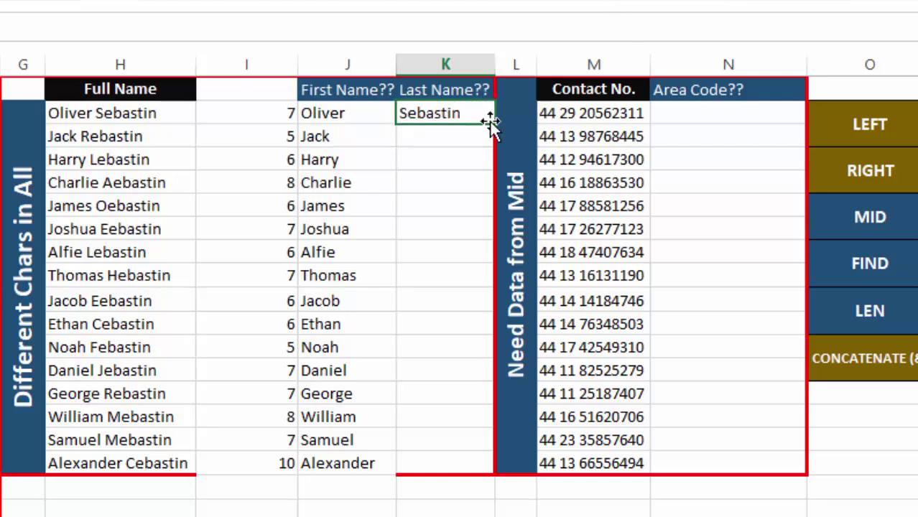
{"action": "left_click_drag", "start_coordinate": [491, 128], "coordinate": [484, 473]}
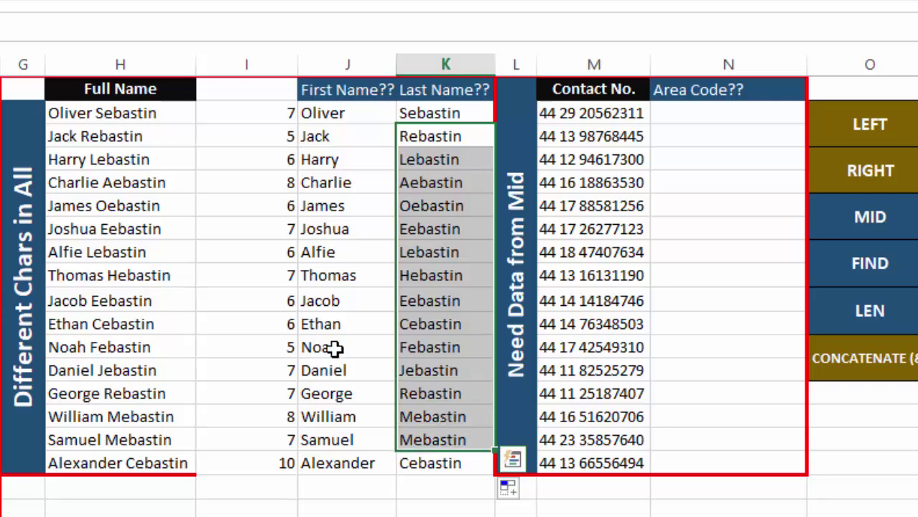
{"action": "left_click", "coordinate": [70, 151]}
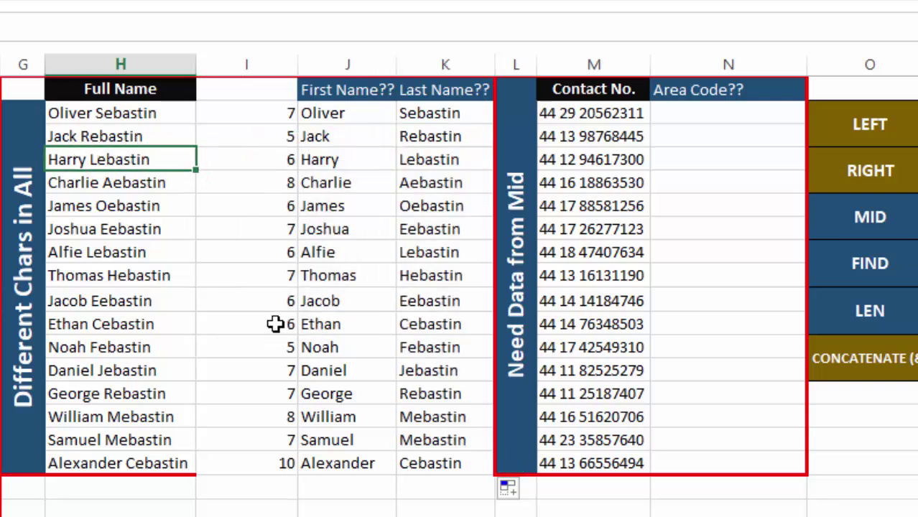
Fill the FIND and LEN cells in column O with the same gold colour as the LEFT and RIGHT cells.
{"action": "left_click", "coordinate": [874, 264]}
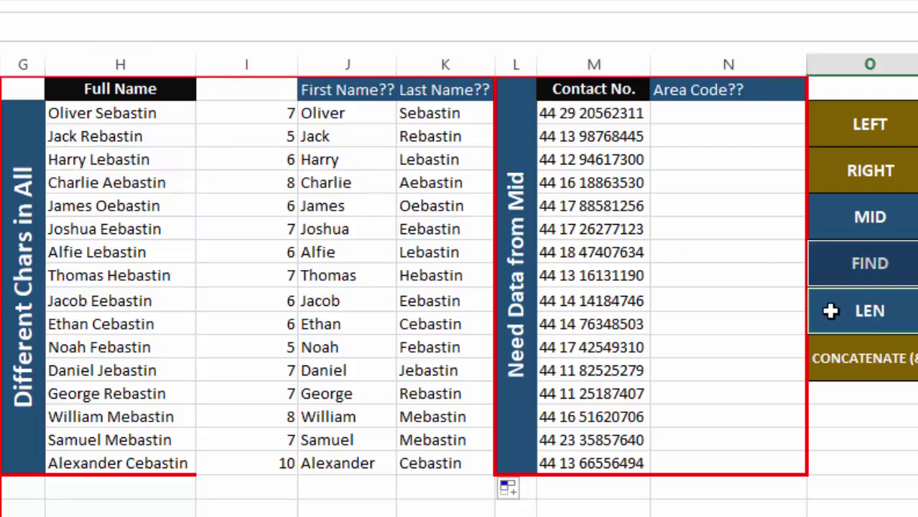
{"action": "left_click", "coordinate": [731, 291]}
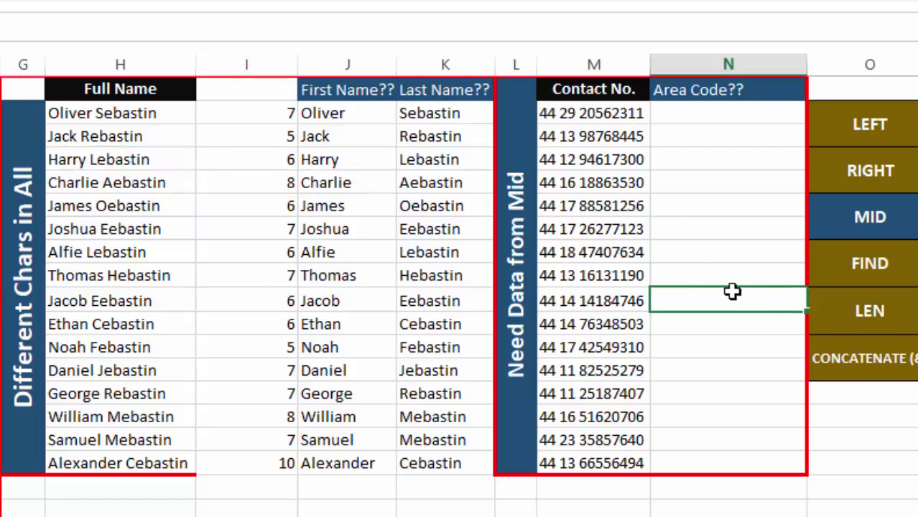
{"action": "left_click_drag", "start_coordinate": [879, 225], "coordinate": [652, 229]}
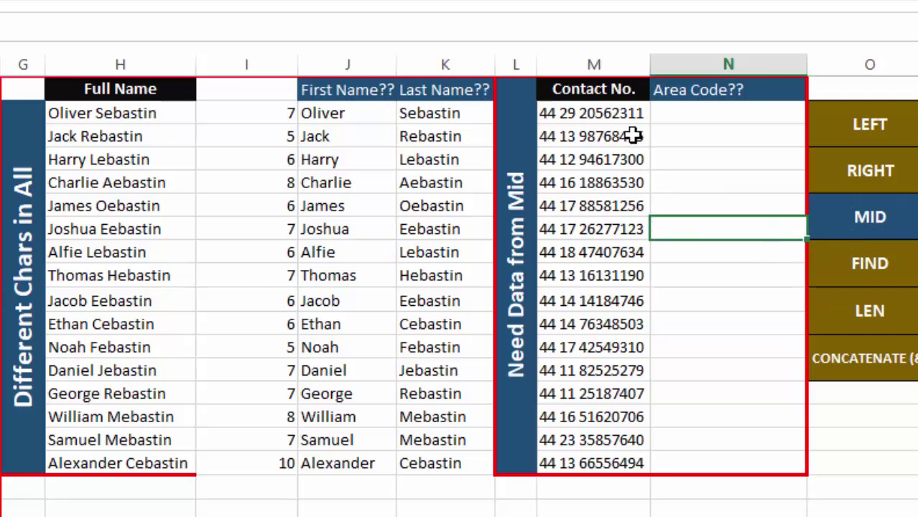
Examine the Contact No. column to see where the area code sits within each number.
{"action": "left_click_drag", "start_coordinate": [609, 121], "coordinate": [599, 441]}
{"action": "left_click", "coordinate": [727, 96]}
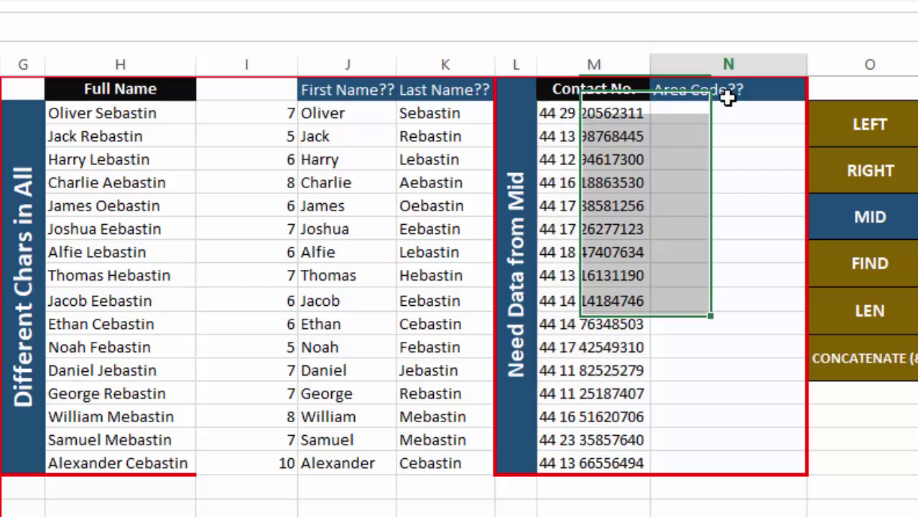
{"action": "left_click", "coordinate": [607, 112]}
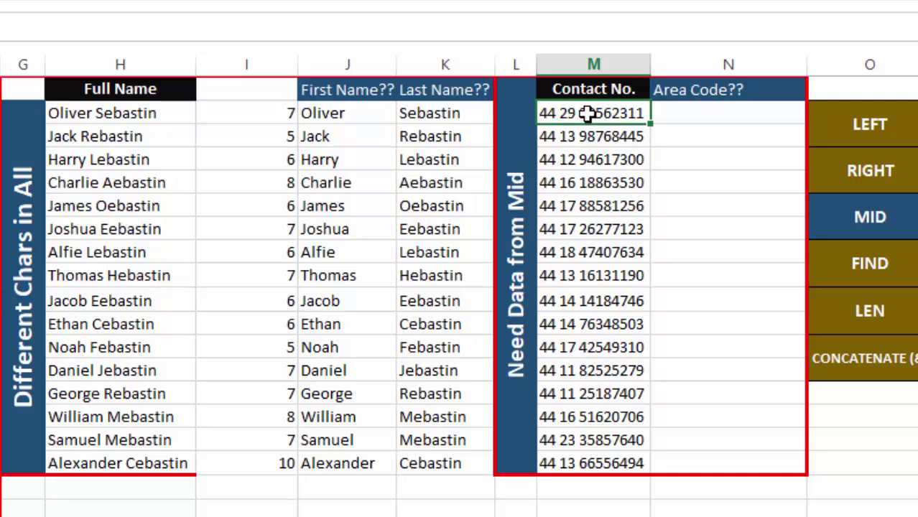
{"action": "left_click", "coordinate": [580, 240]}
{"action": "left_click", "coordinate": [631, 435]}
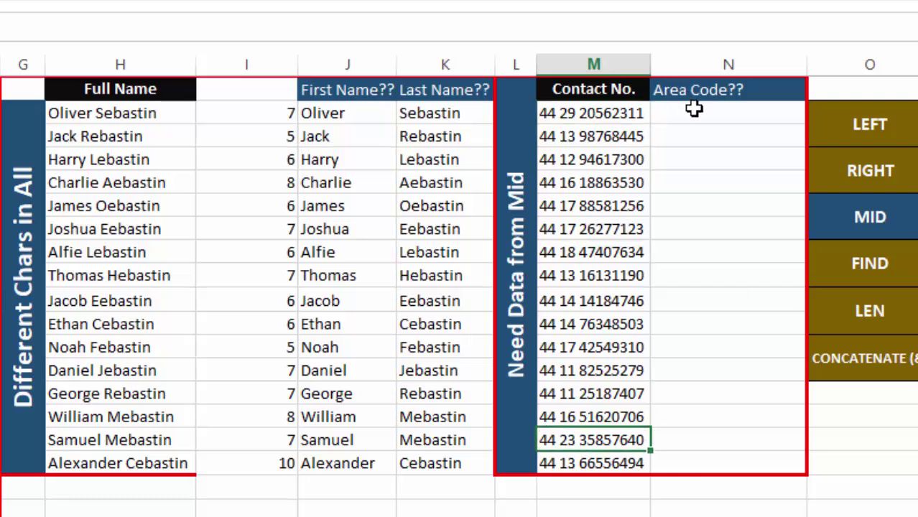
Enter =MID(M2,4,2) in N2 to extract the two-digit area code from the first contact number.
{"action": "left_click", "coordinate": [693, 108]}
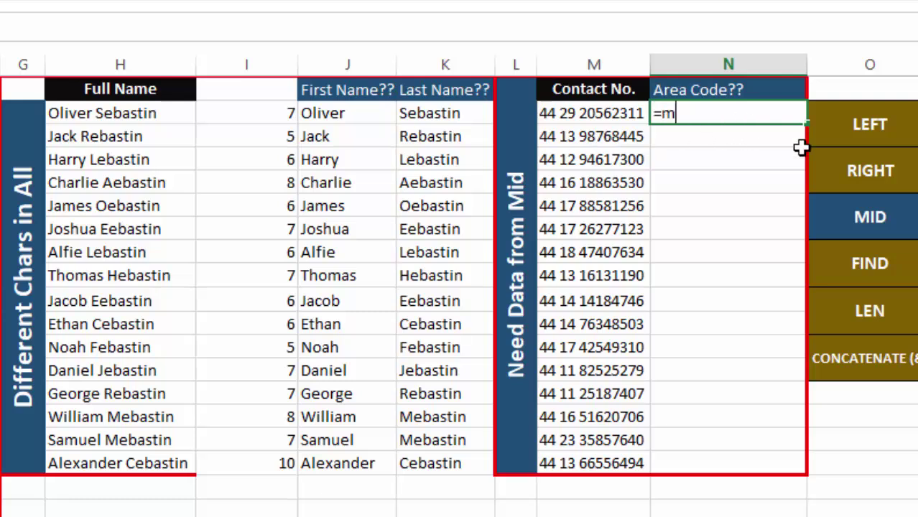
{"action": "type", "text": "i"}
{"action": "key", "text": "Tab"}
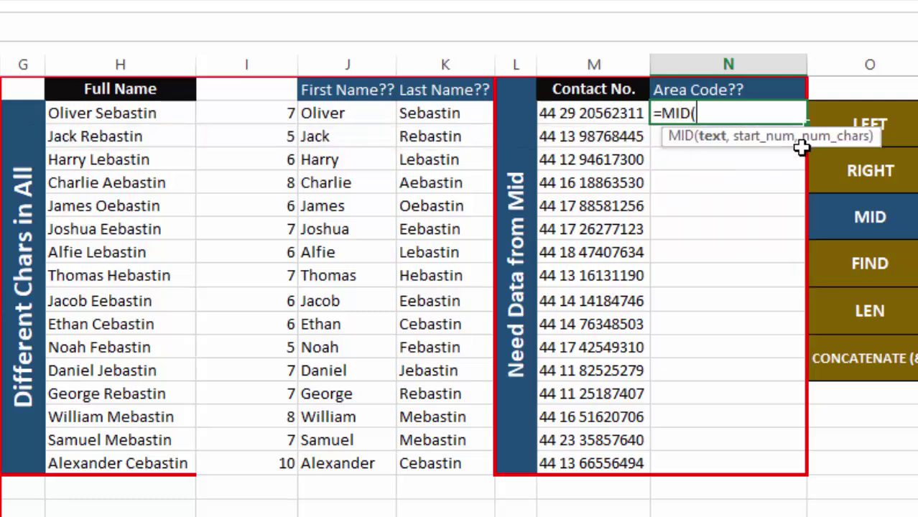
{"action": "left_click", "coordinate": [619, 113]}
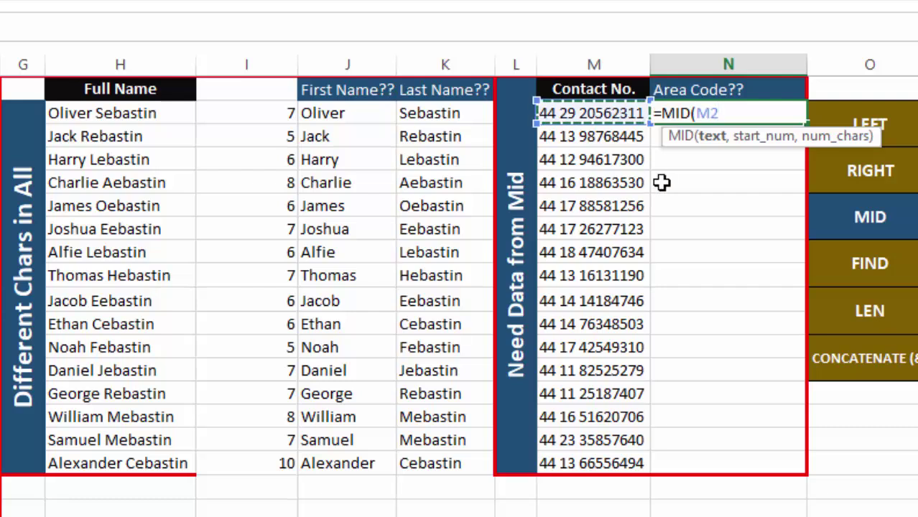
{"action": "type", "text": ","}
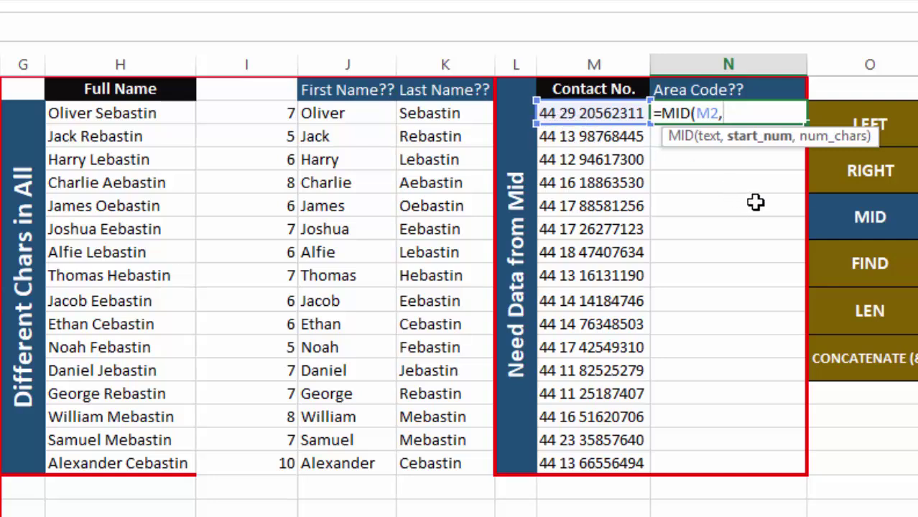
{"action": "type", "text": "4"}
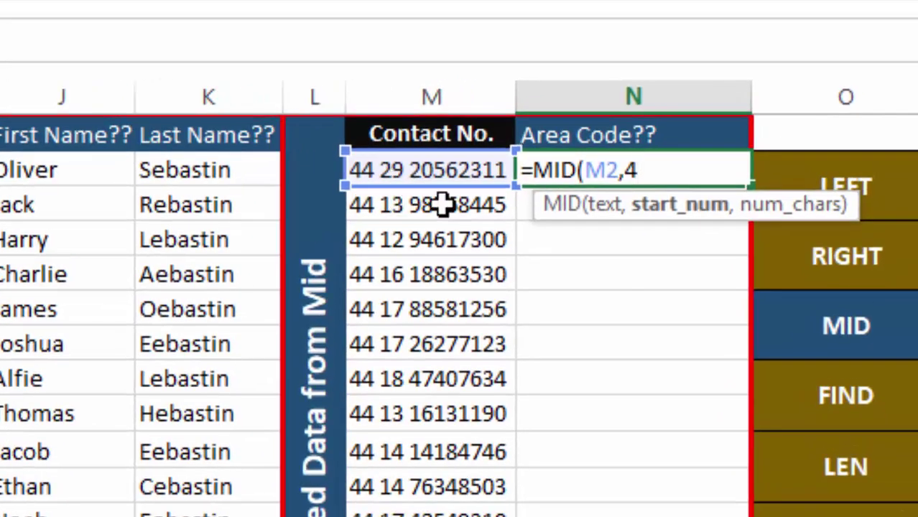
{"action": "type", "text": ","}
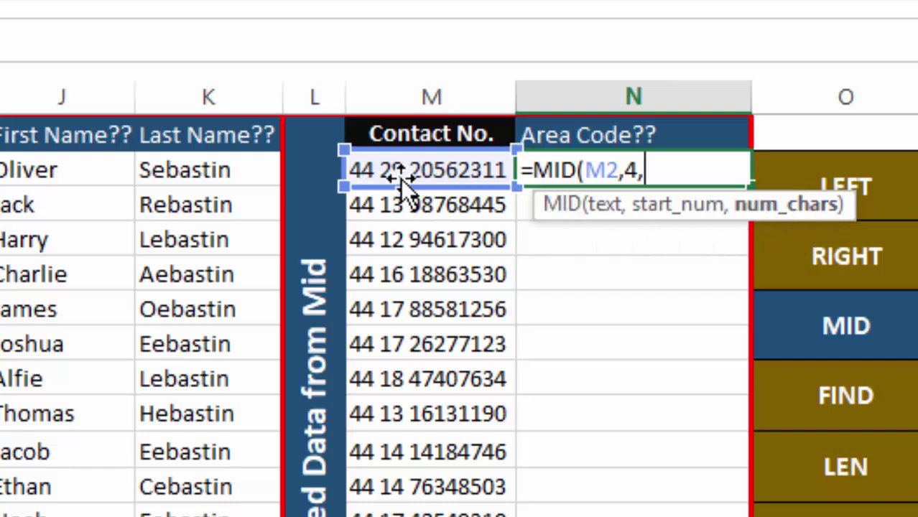
{"action": "type", "text": "2"}
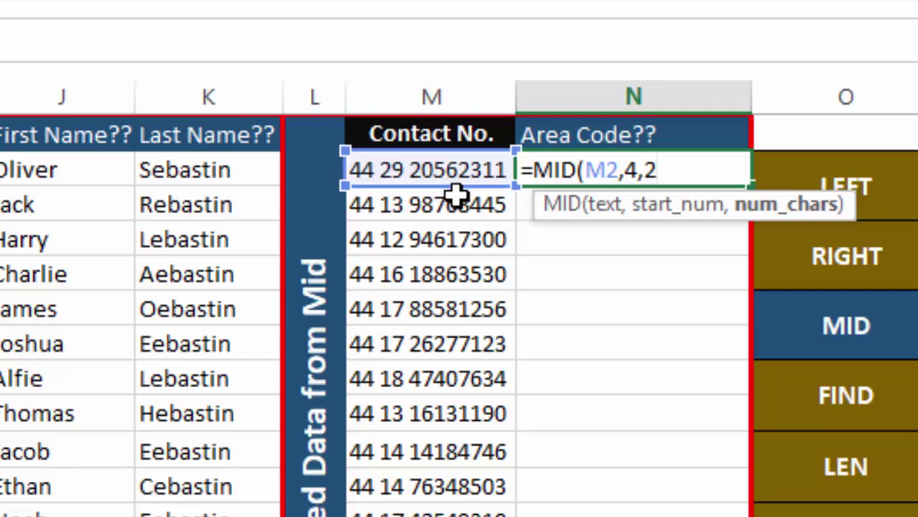
{"action": "type", "text": ")"}
{"action": "key", "text": "Return"}
Copy the MID formula from N2 down to N17 to extract the area codes of all contact numbers.
{"action": "left_click", "coordinate": [666, 160]}
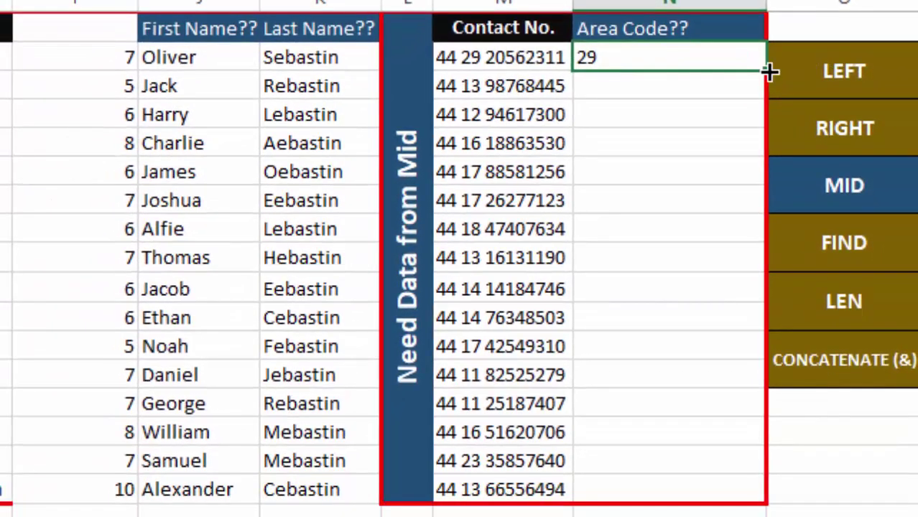
{"action": "left_click_drag", "start_coordinate": [750, 186], "coordinate": [759, 516]}
{"action": "left_click_drag", "start_coordinate": [772, 394], "coordinate": [762, 498]}
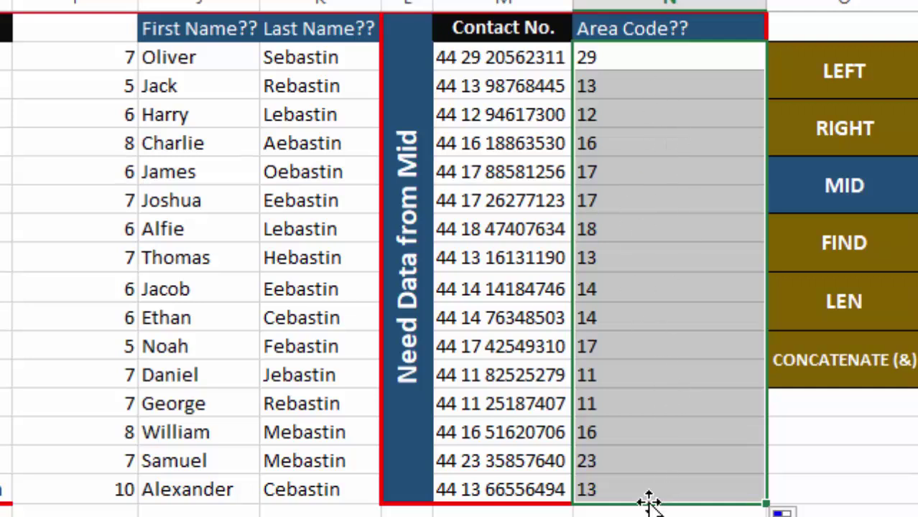
{"action": "left_click", "coordinate": [689, 403]}
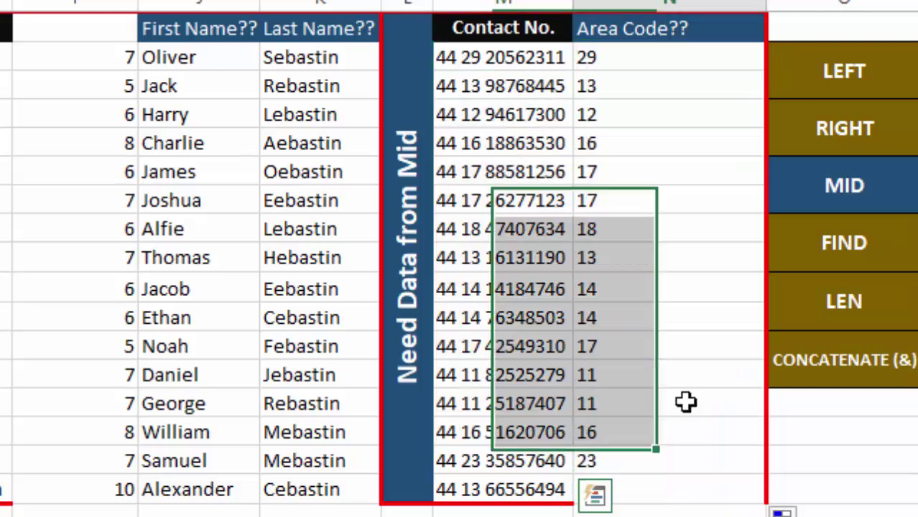
Fill the MID cell in column O with the same gold colour as the other function cells, and select the function list starting at LEFT.
{"action": "left_click", "coordinate": [830, 167]}
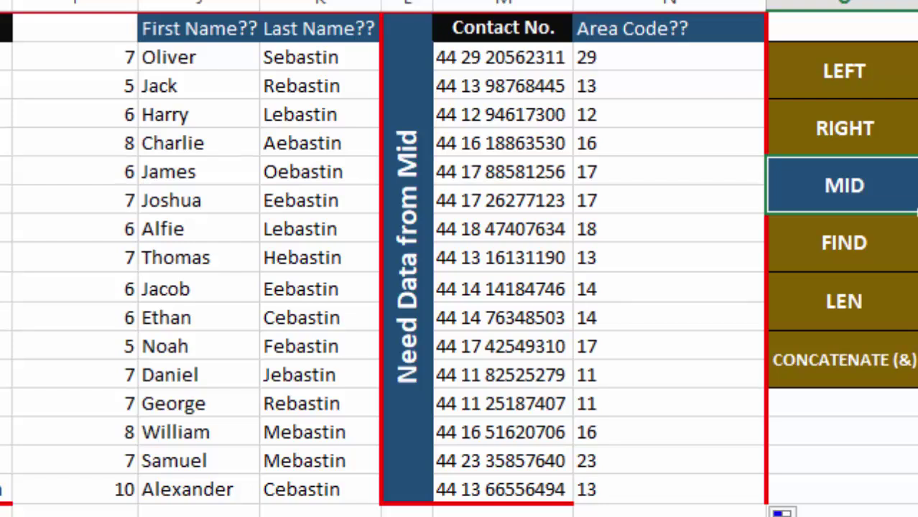
{"action": "left_click", "coordinate": [613, 299]}
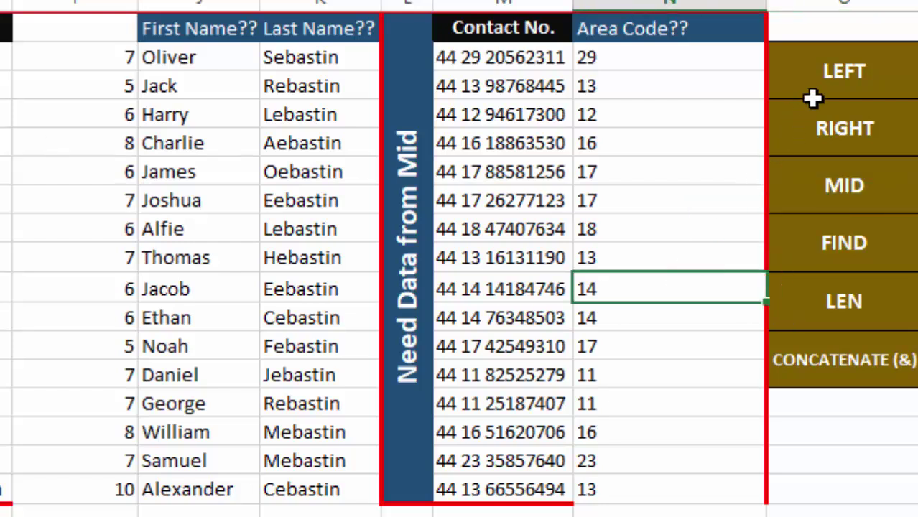
{"action": "left_click", "coordinate": [812, 70]}
{"action": "left_click_drag", "start_coordinate": [811, 70], "coordinate": [850, 440]}
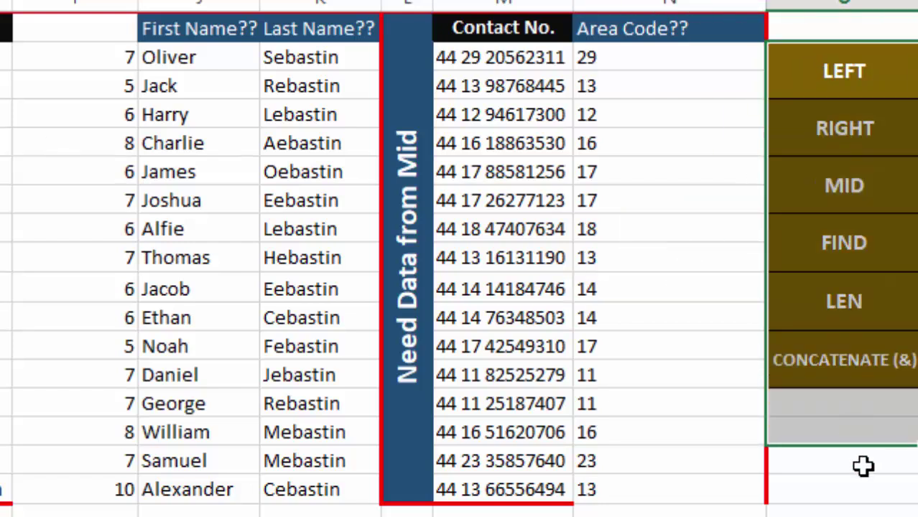